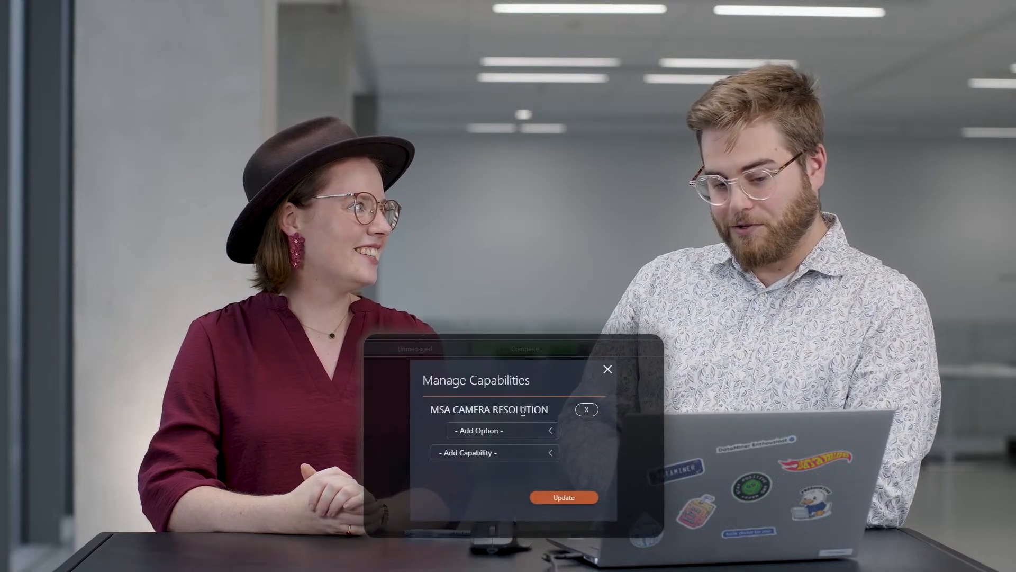
Add the HD and 4K options to the MSA Camera Resolution capability.
click(472, 430)
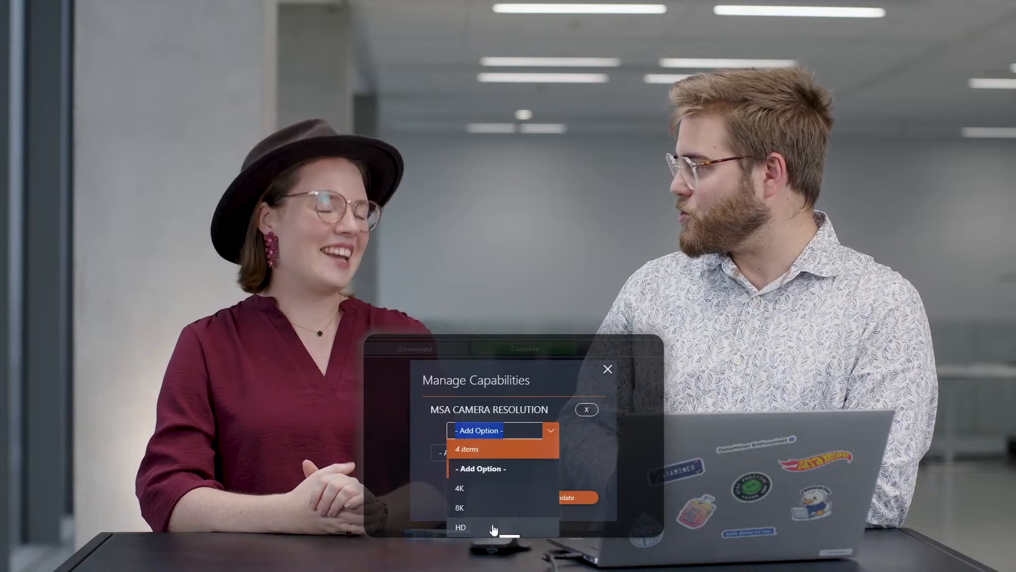
click(493, 528)
click(487, 439)
click(486, 502)
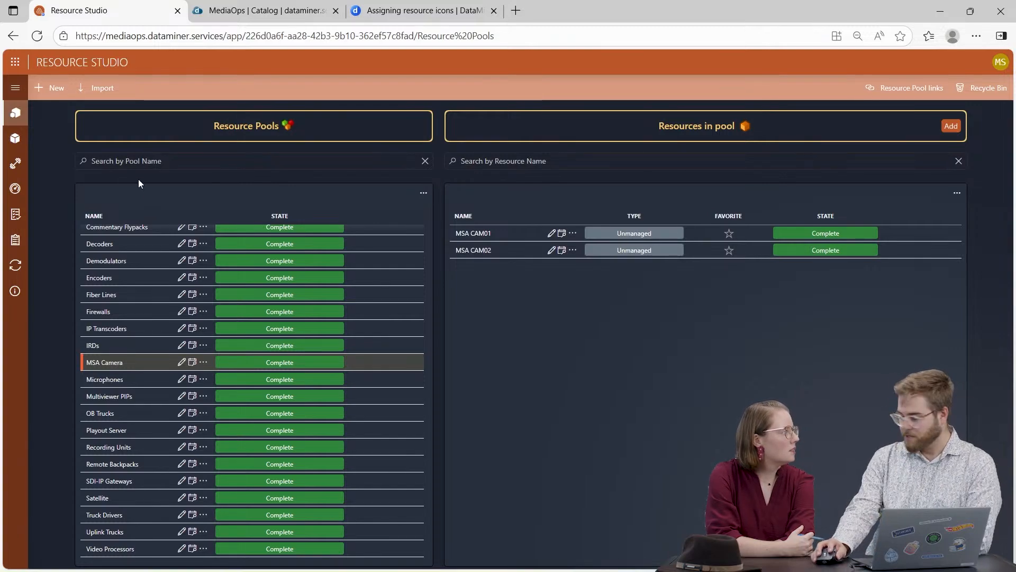
Start a new capability named MSA Camera Resolution in Capability Management.
click(16, 89)
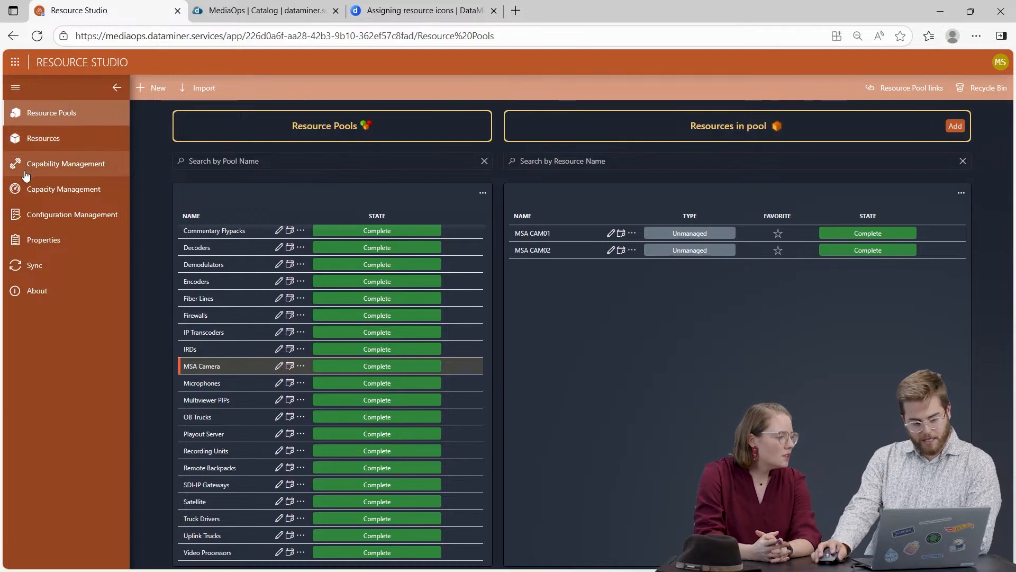
click(86, 173)
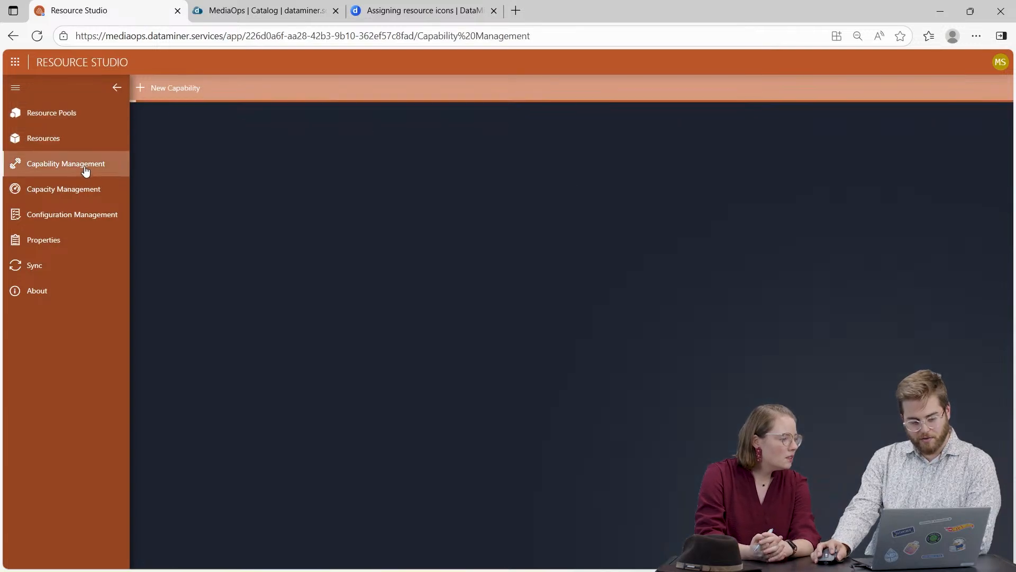
click(117, 88)
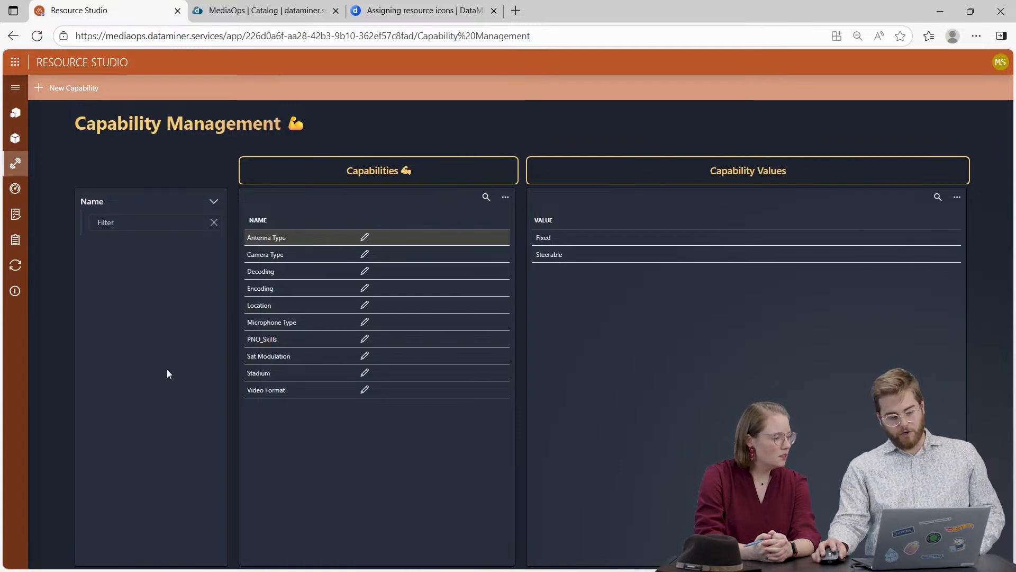
click(63, 90)
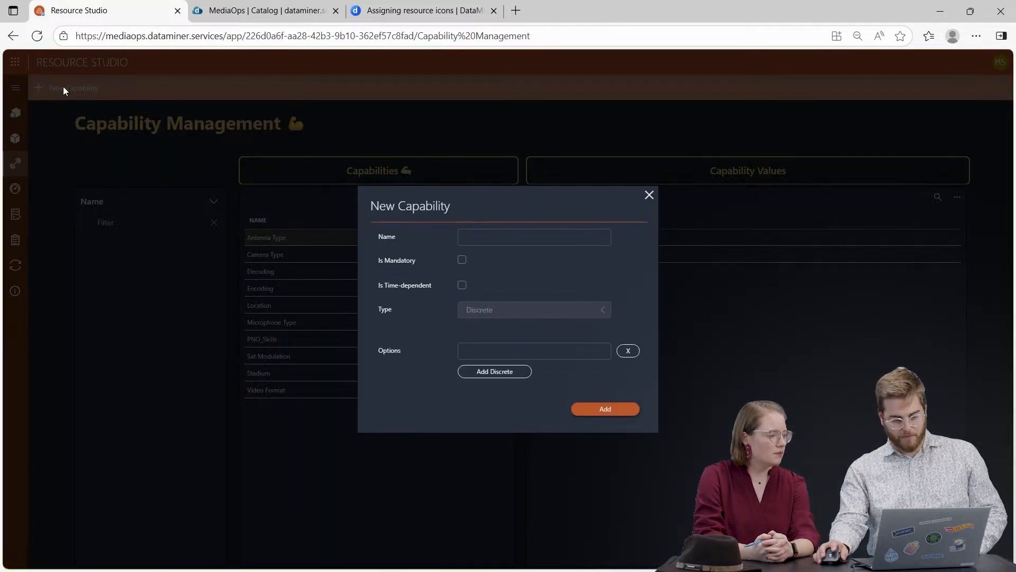
click(534, 239)
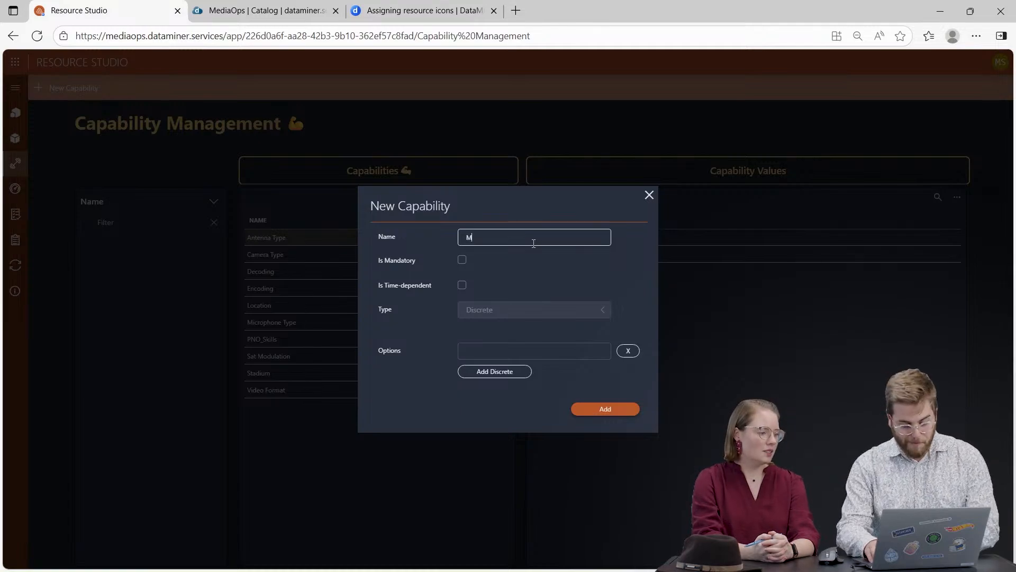
text(MSA Camera Reso)
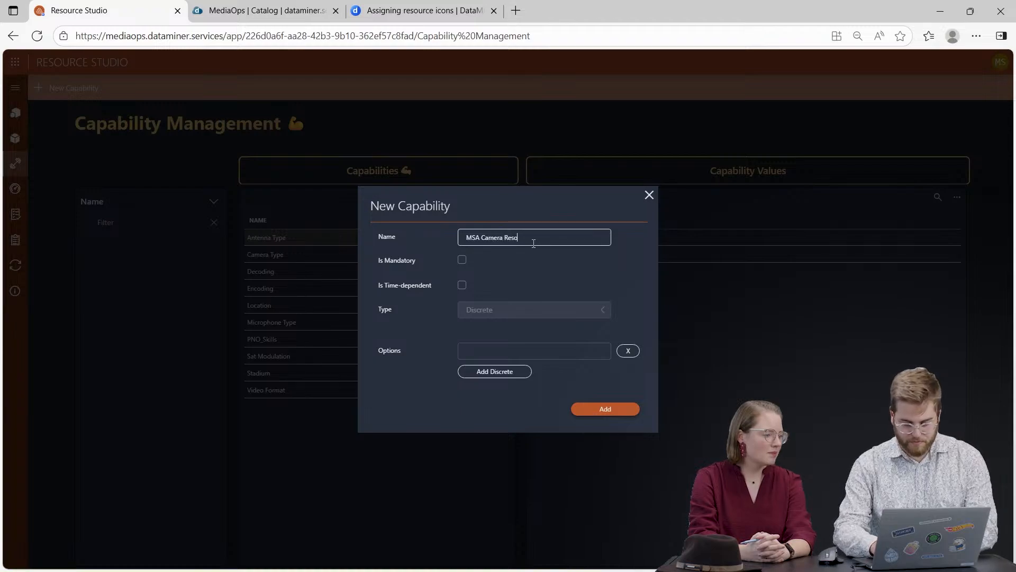
text(tion)
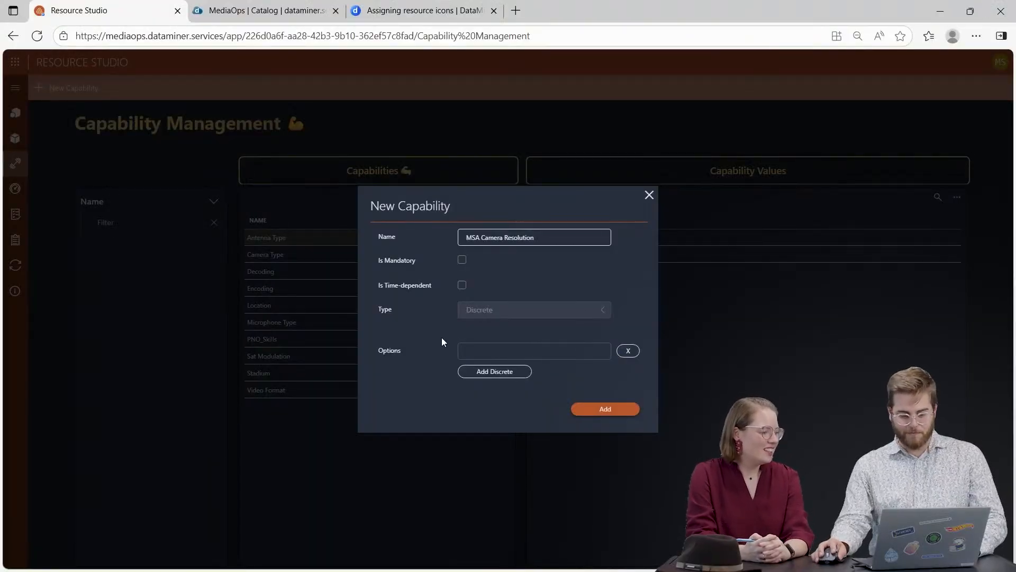
Give the new capability the discrete options HD, 4K and 8K and save it.
click(531, 351)
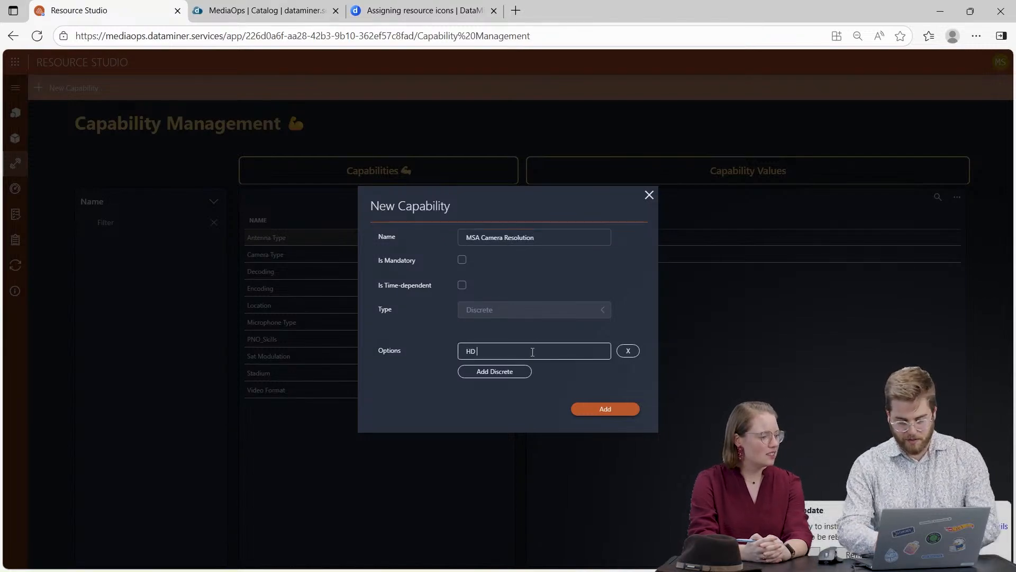
click(506, 373)
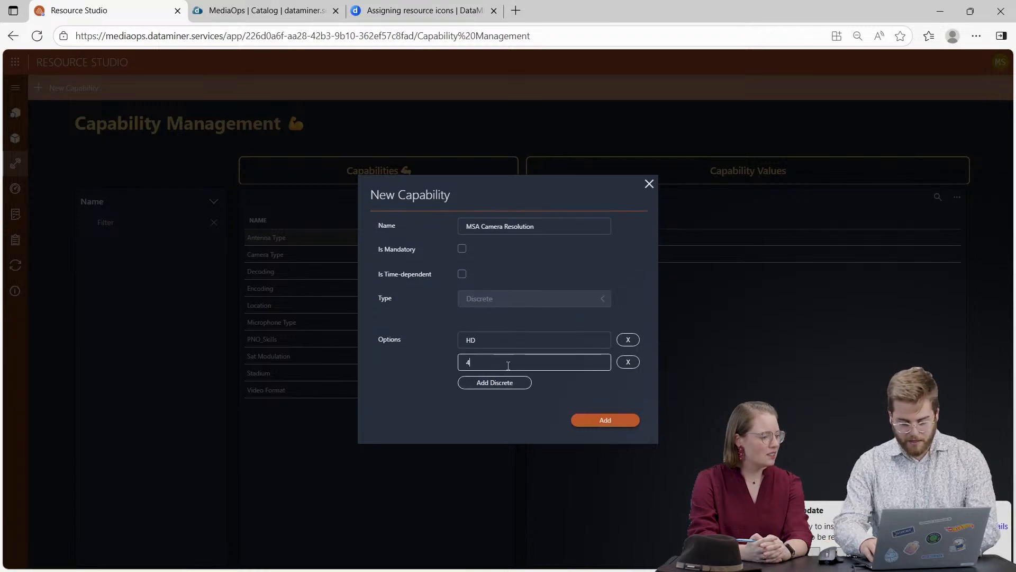
click(488, 382)
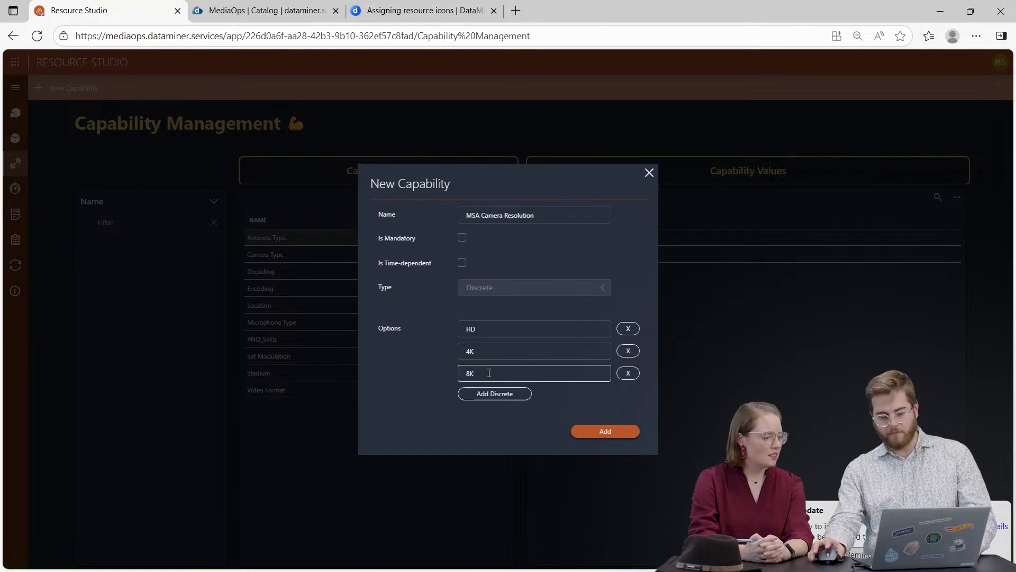
click(451, 433)
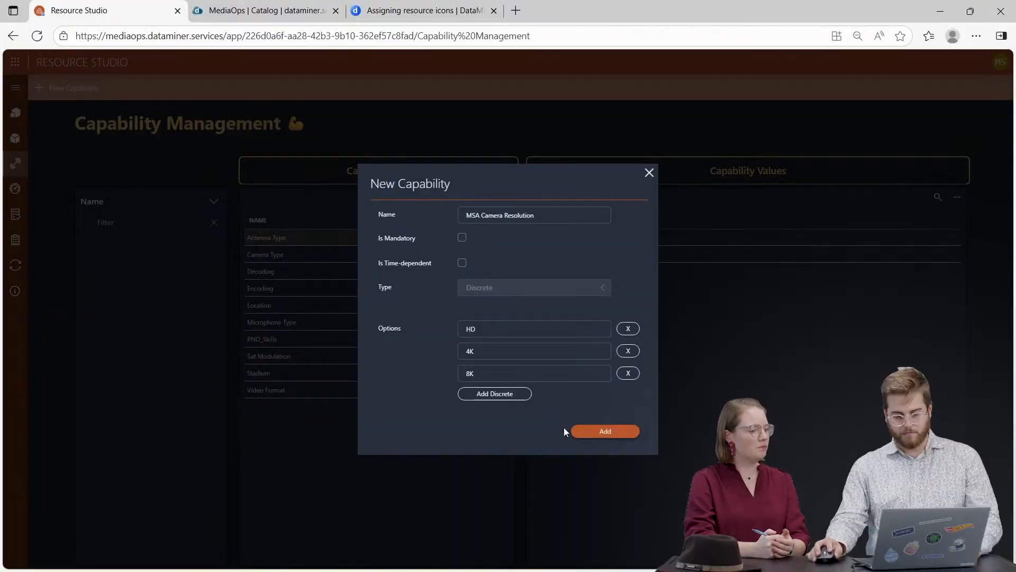
click(626, 431)
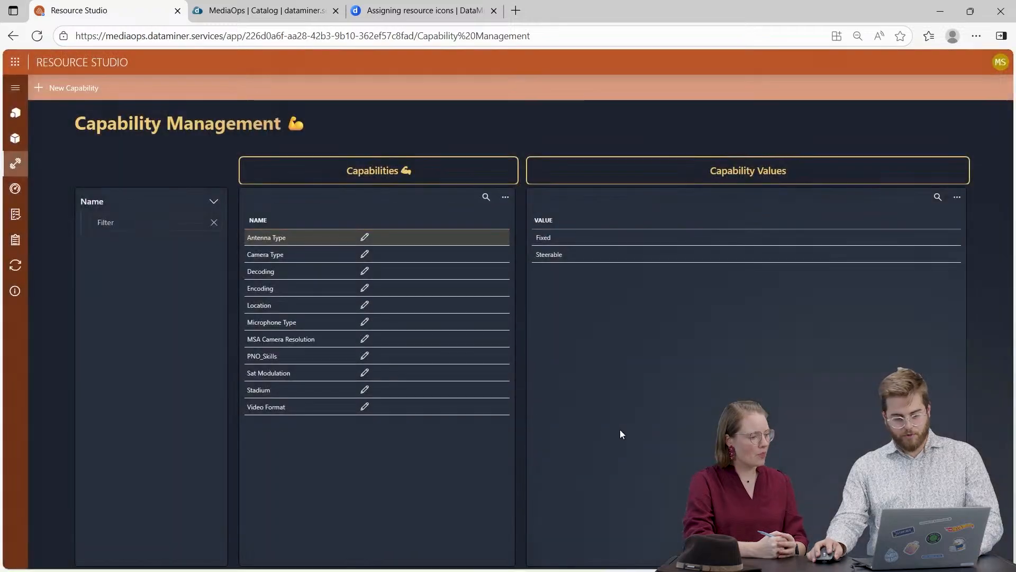
Review the capability values of MSA Camera Resolution and Location.
click(283, 345)
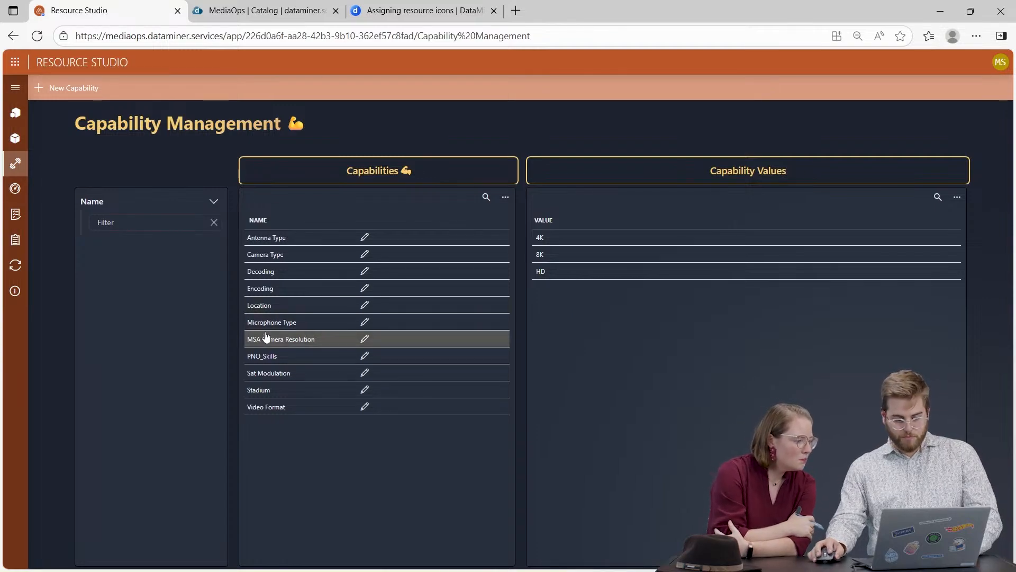
click(279, 310)
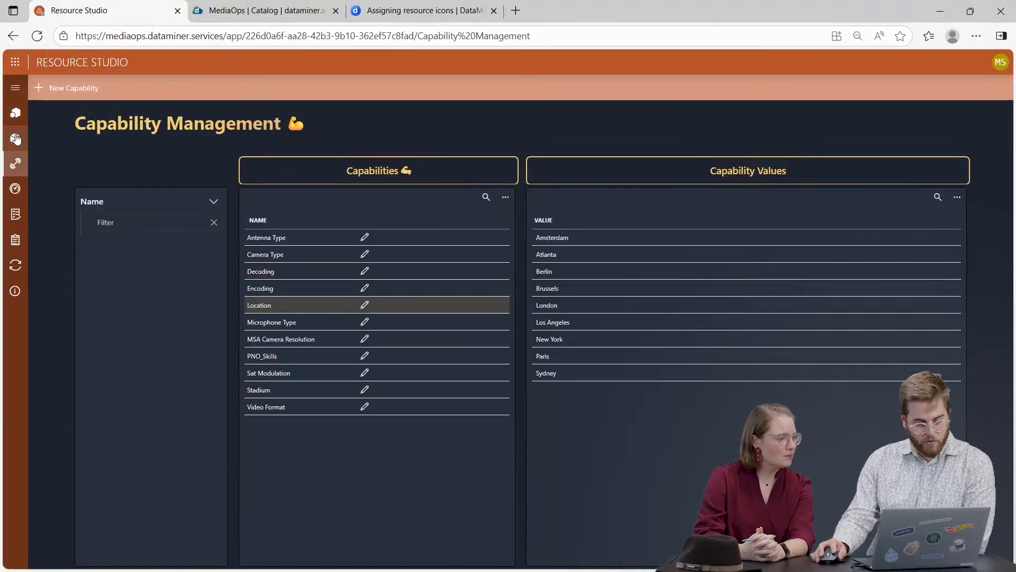
Go to the Resources overview and filter the resources by the name MSA.
click(15, 87)
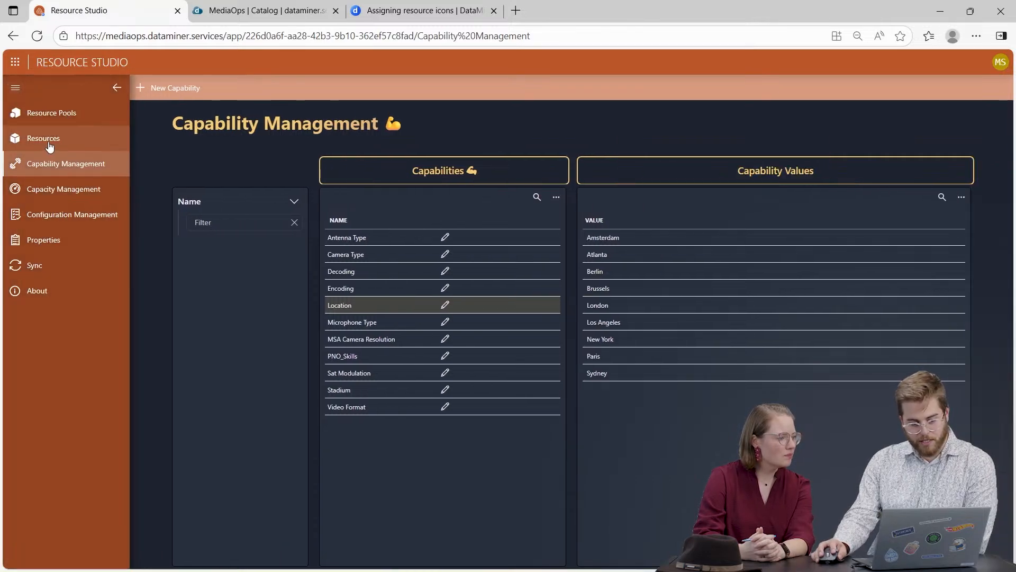
click(49, 145)
click(117, 88)
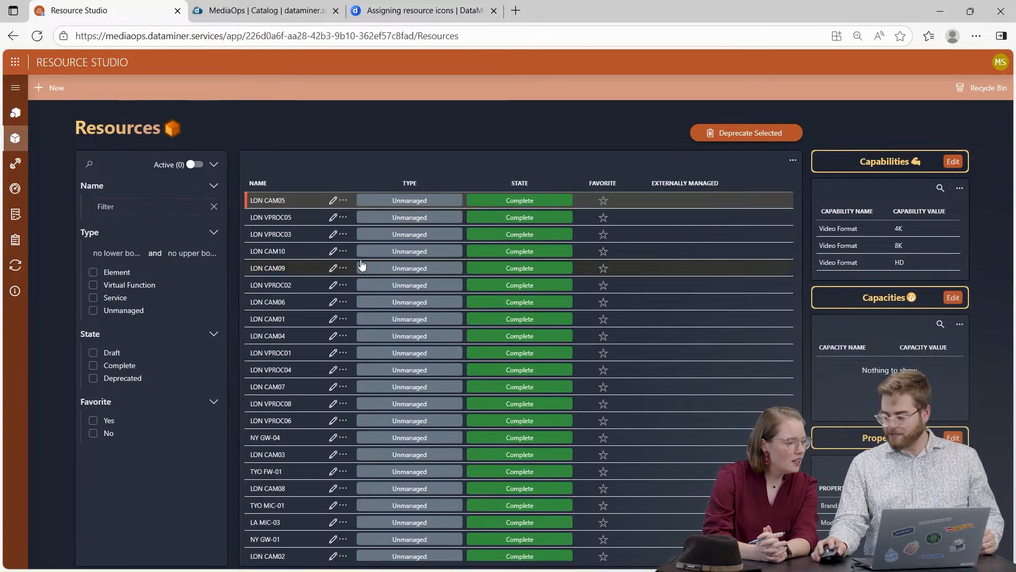
click(137, 207)
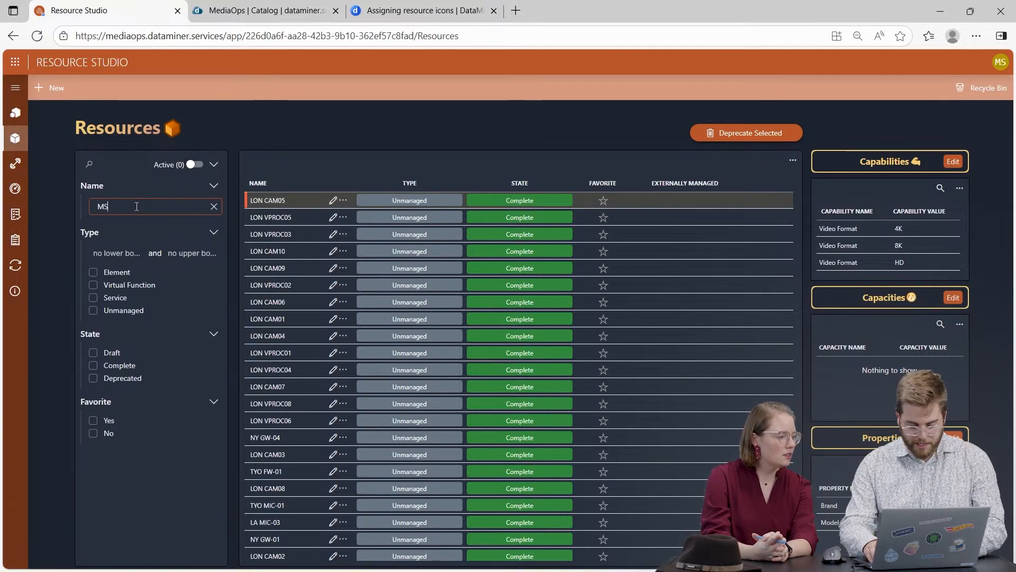
key(Return)
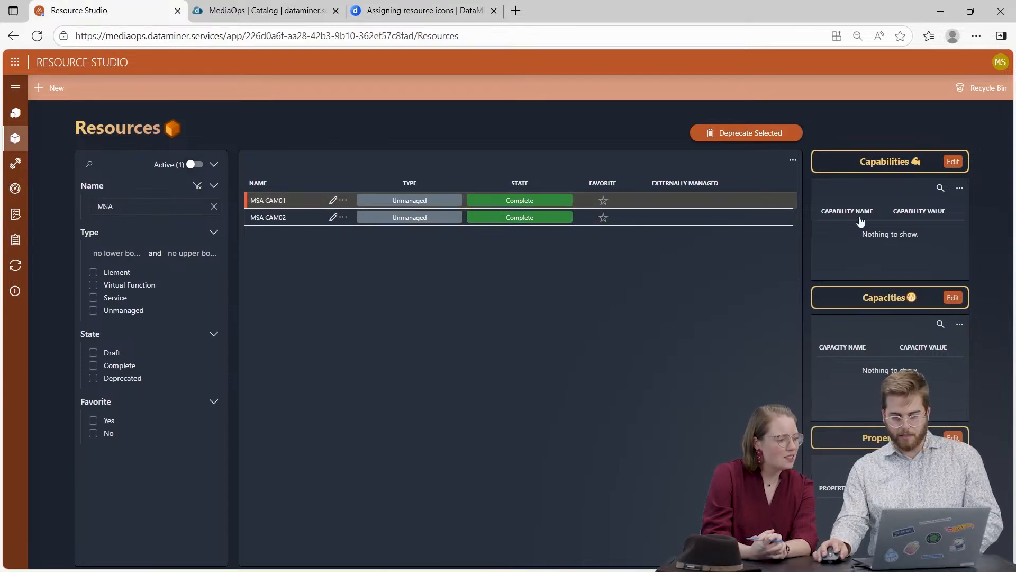
Assign the MSA Camera Resolution capability to MSA CAM01 with the options HD and 4K.
click(960, 163)
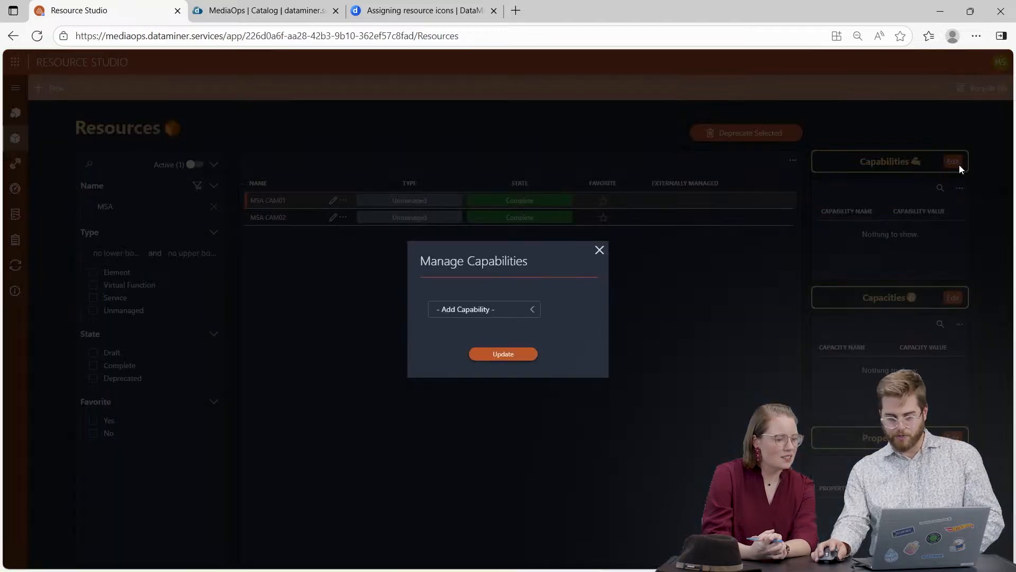
click(516, 316)
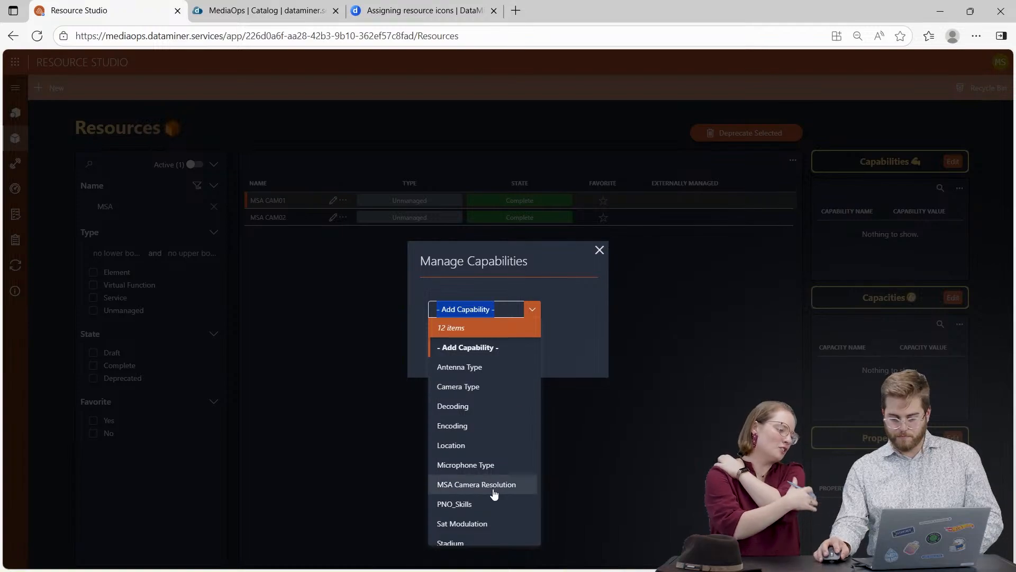
click(495, 486)
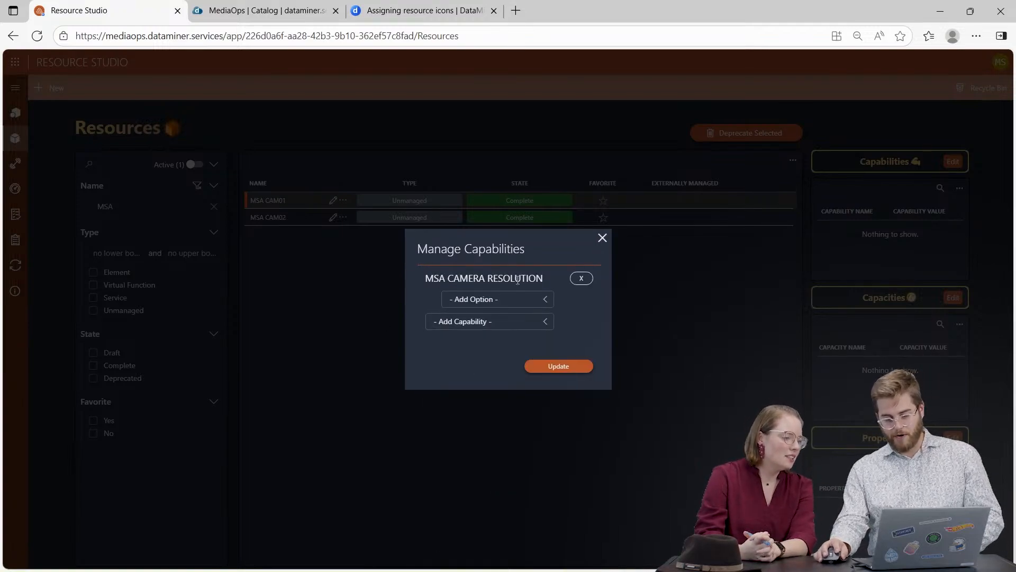
click(469, 300)
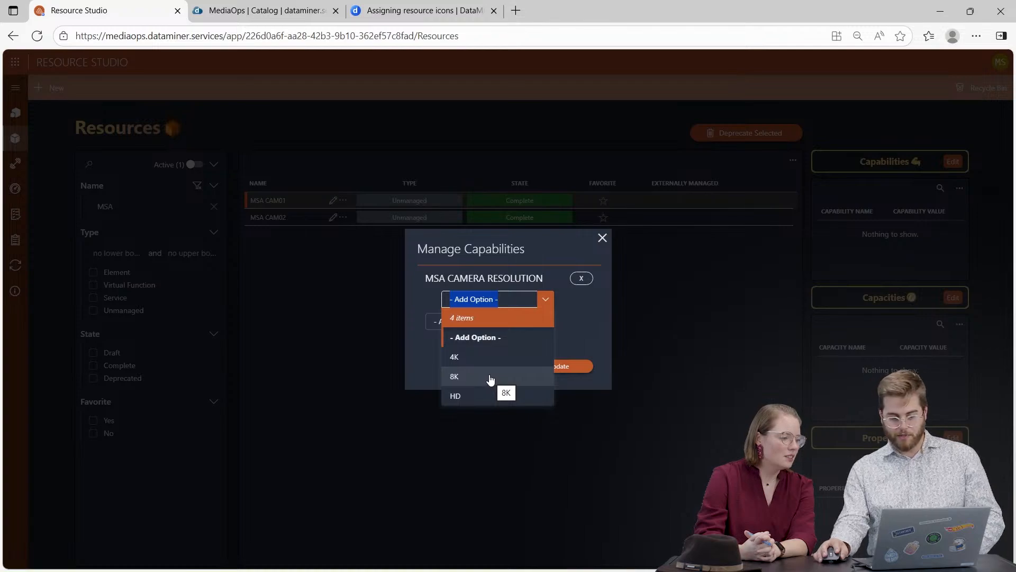
click(487, 396)
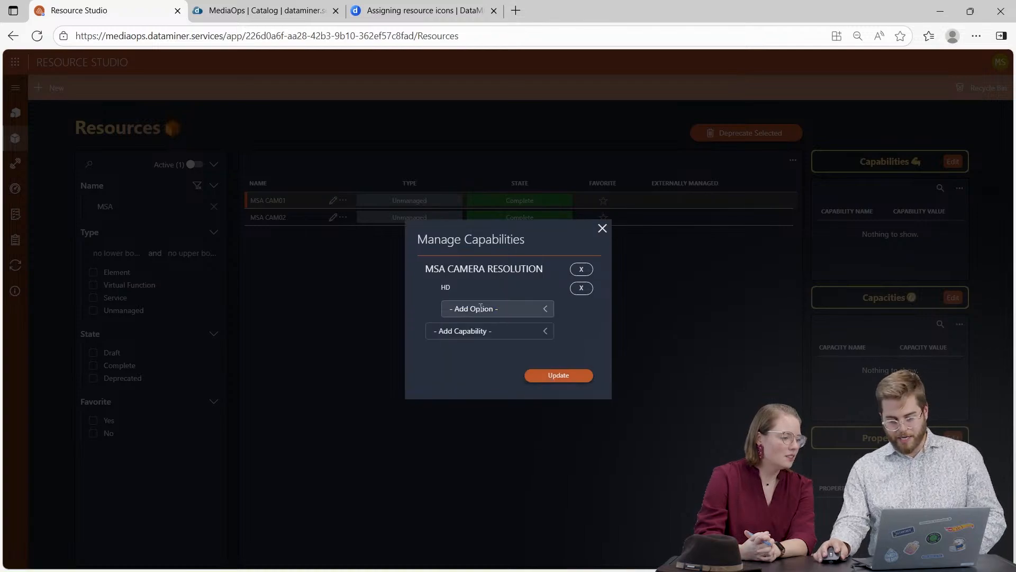
click(477, 312)
click(480, 367)
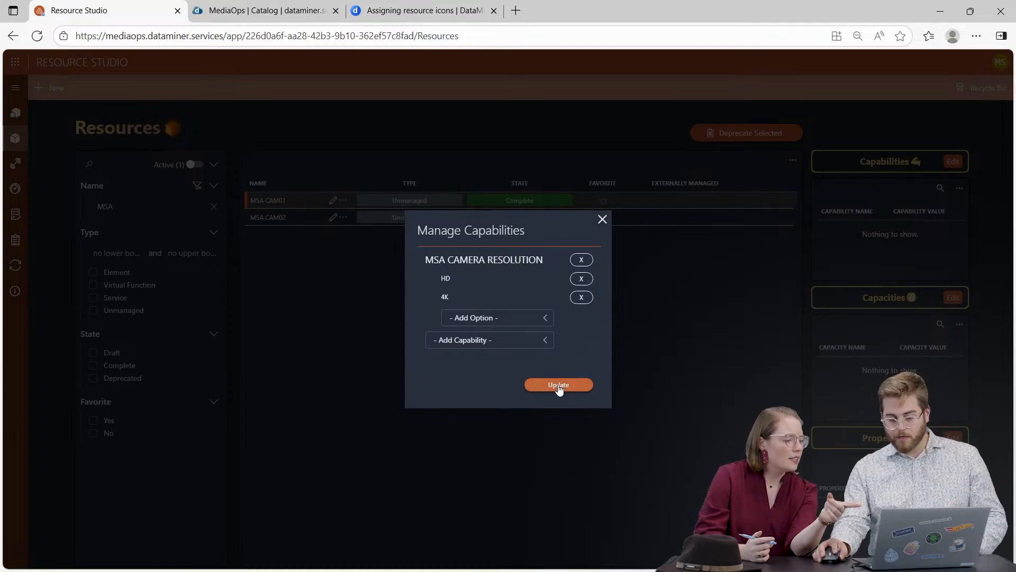
Add the Location capability with the option London to MSA CAM01 and save its capabilities.
click(456, 346)
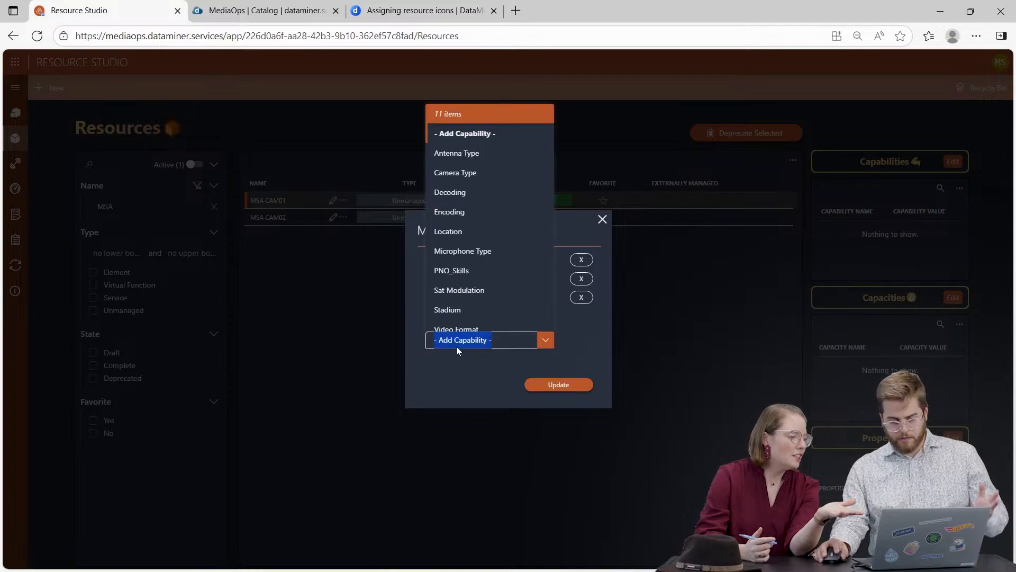
click(458, 230)
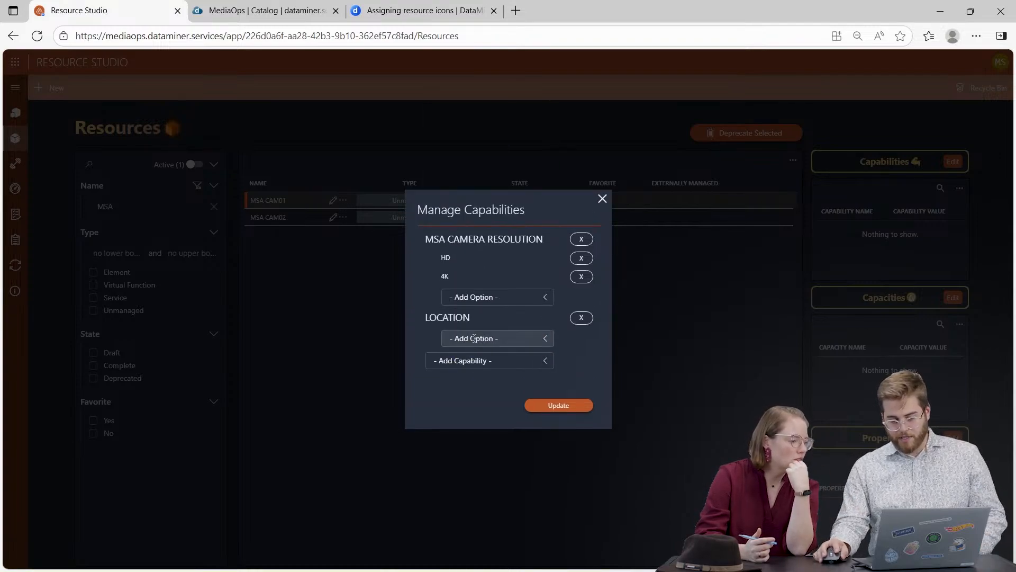
click(475, 339)
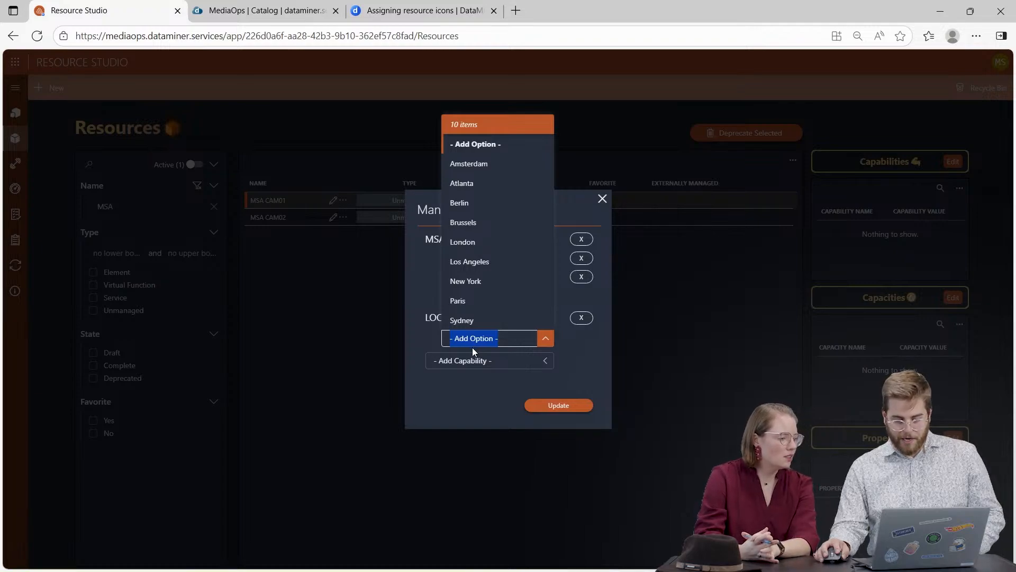
click(483, 244)
click(571, 417)
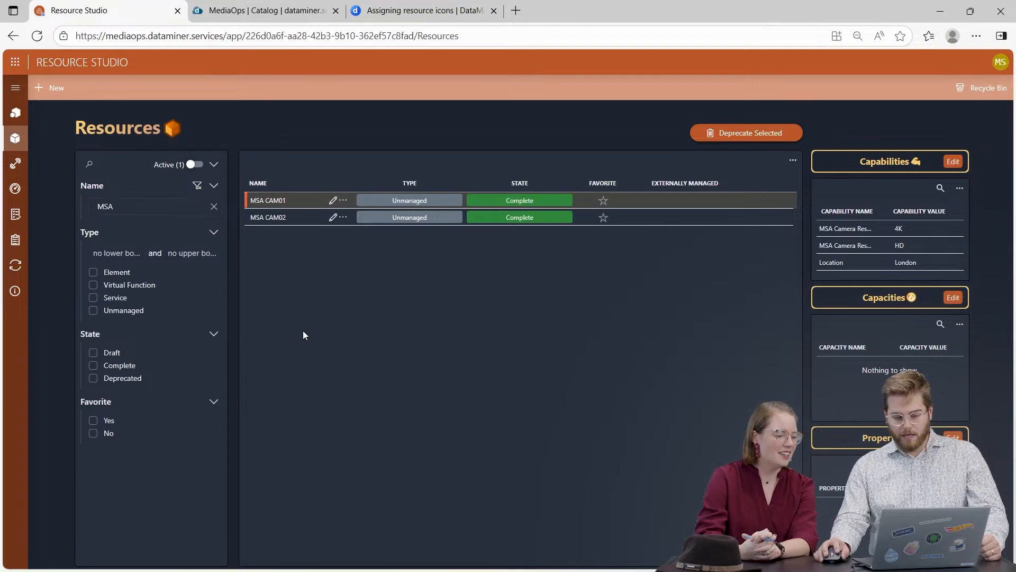
Assign the MSA Camera Resolution capability with the options HD, 4K and 8K to MSA CAM02 and save its capabilities.
click(279, 223)
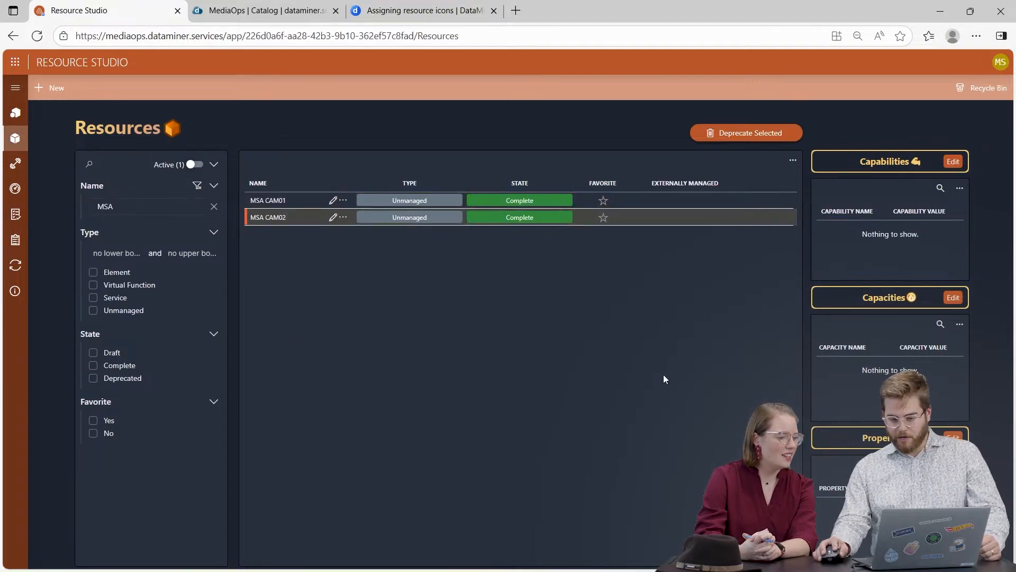
click(952, 163)
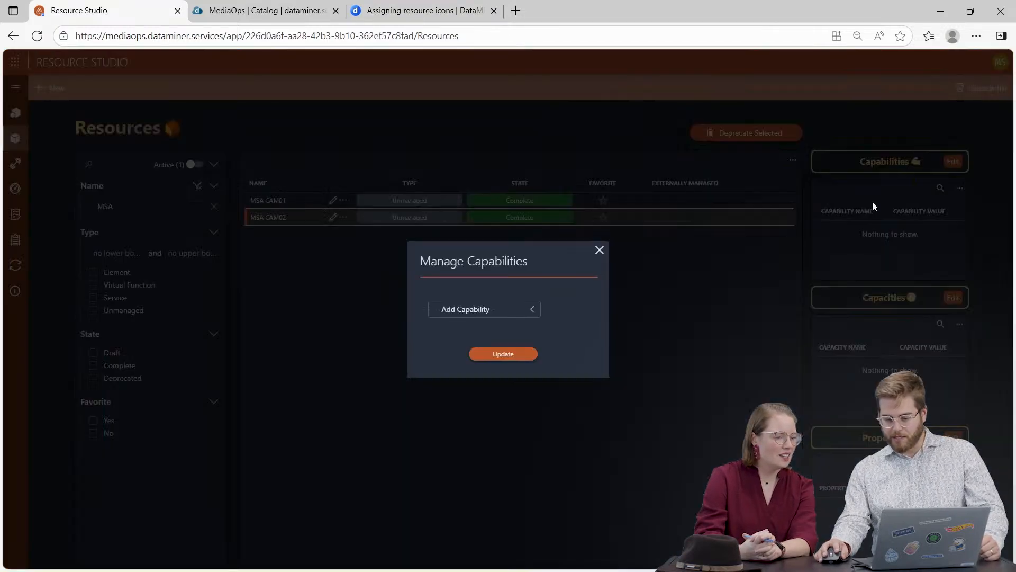
click(447, 313)
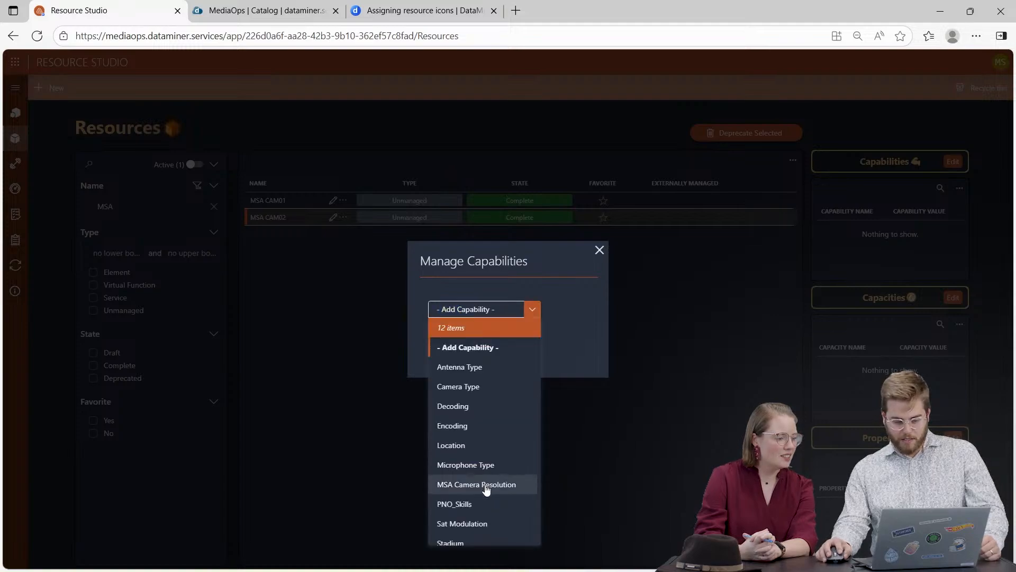
click(486, 484)
click(458, 303)
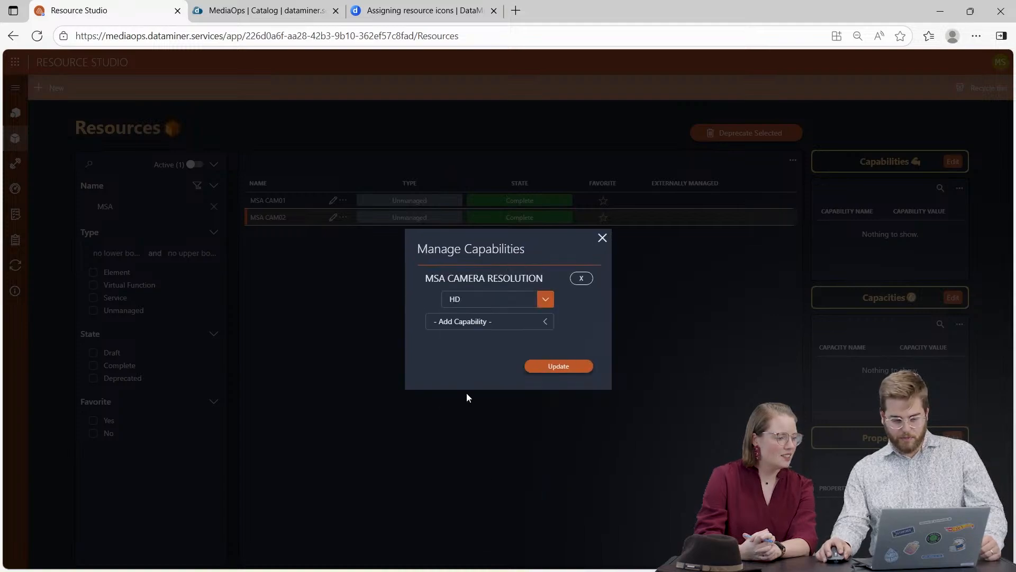
click(466, 398)
click(472, 307)
click(465, 364)
click(461, 318)
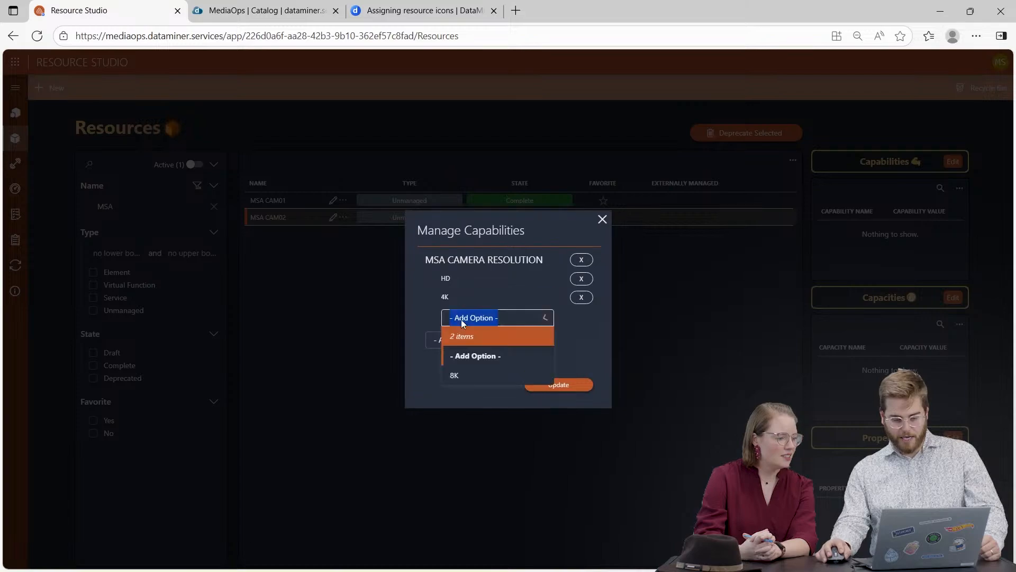
click(460, 376)
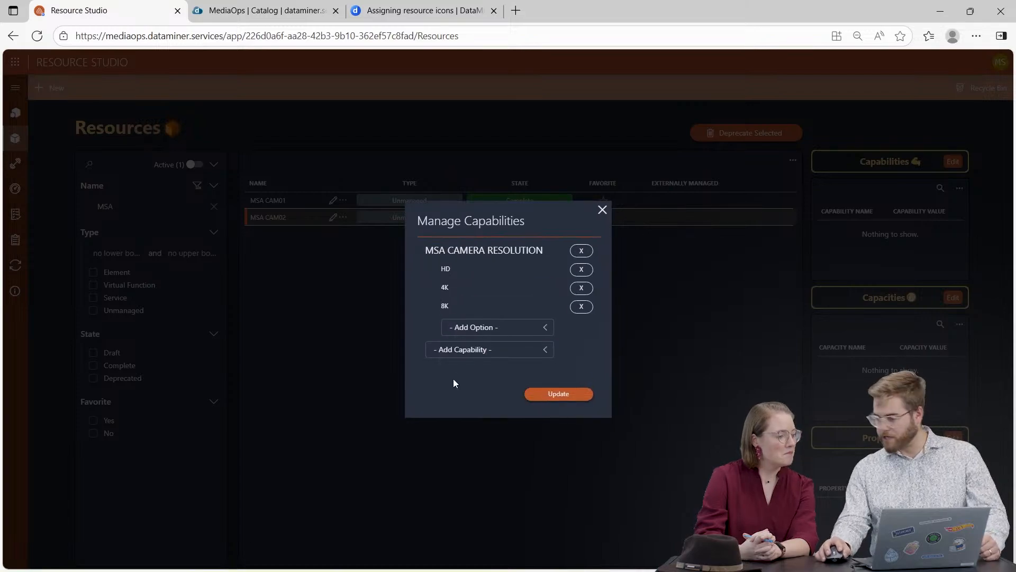
click(562, 396)
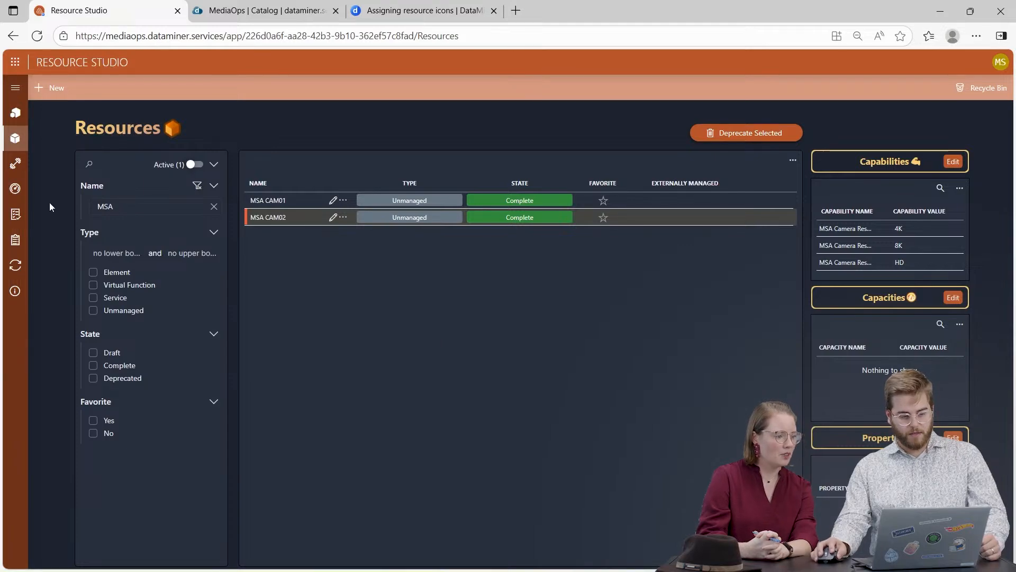
Return to the resource pools overview and switch to the Scheduling app.
click(15, 121)
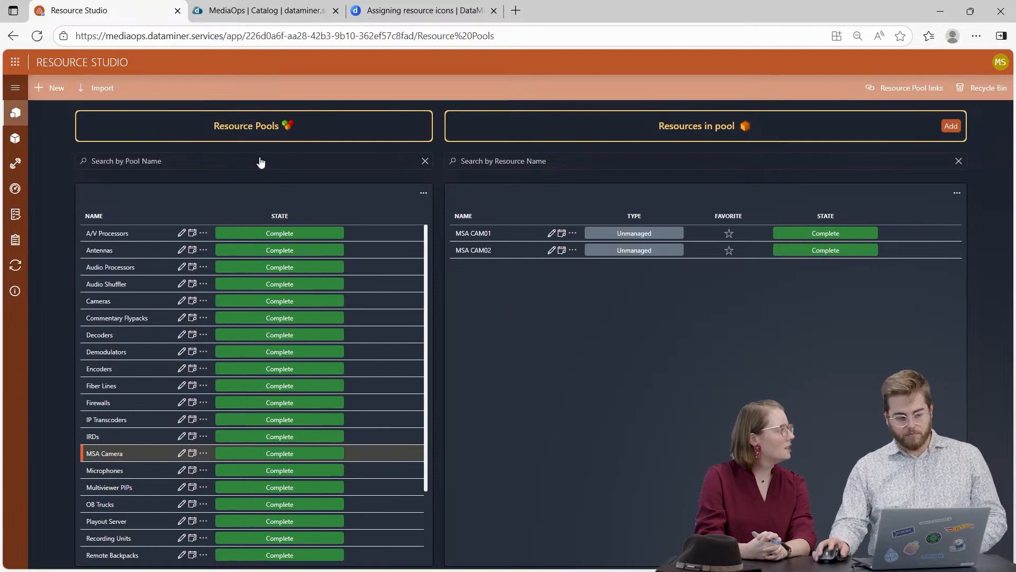
click(15, 62)
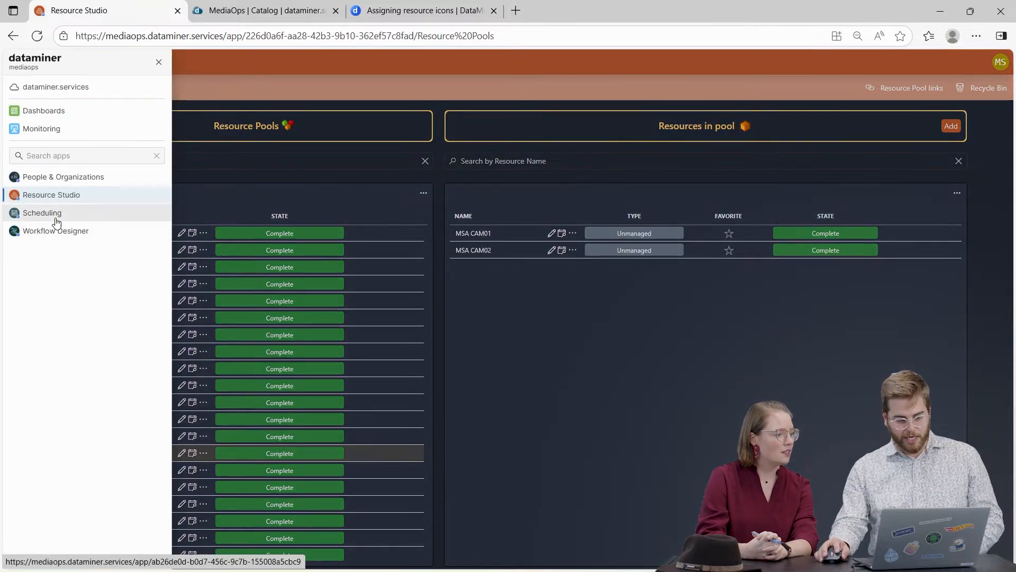
click(57, 215)
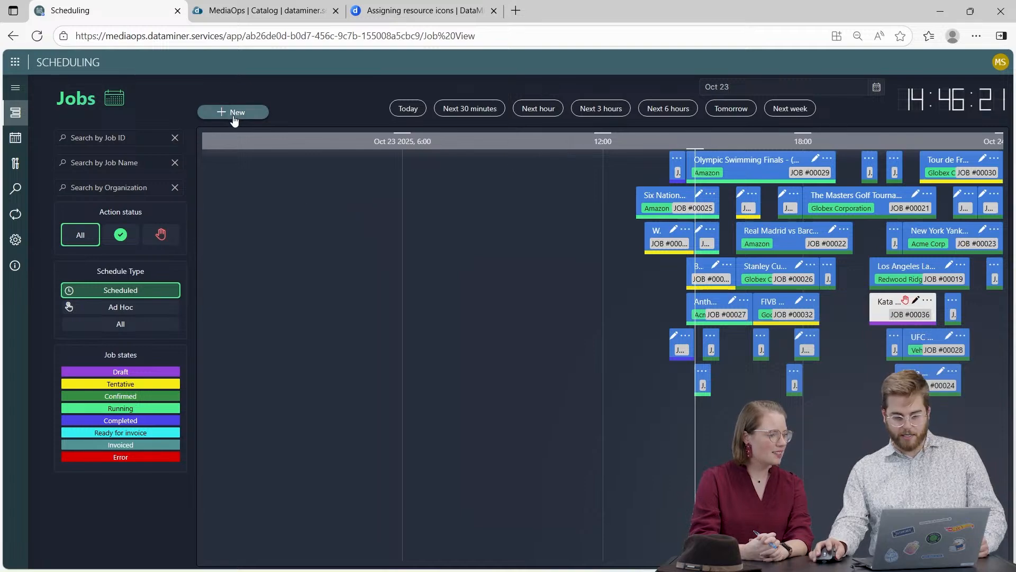
Go to the Resource View and show the resources of the MSA Camera pool on the timeline.
click(15, 87)
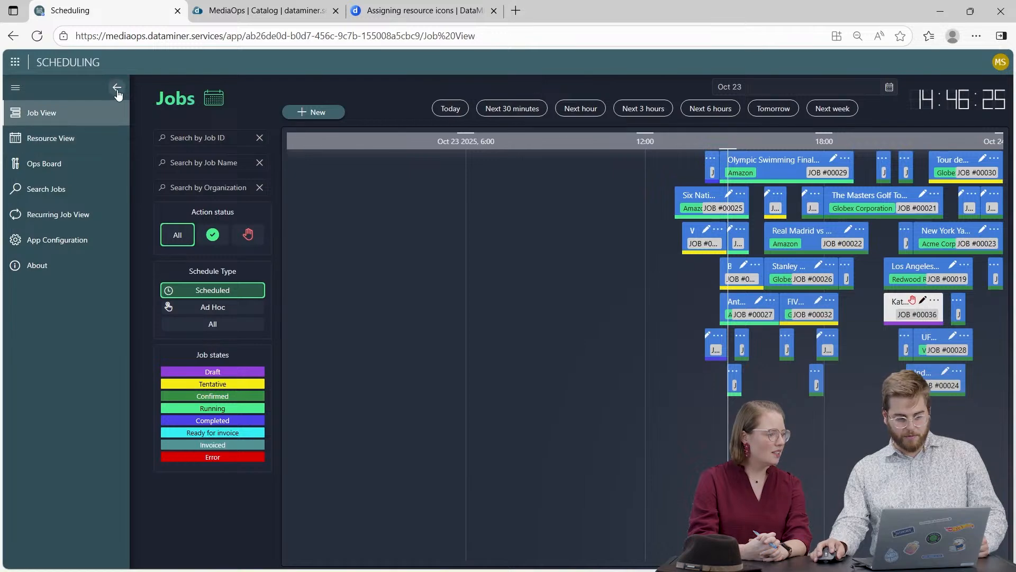
click(117, 89)
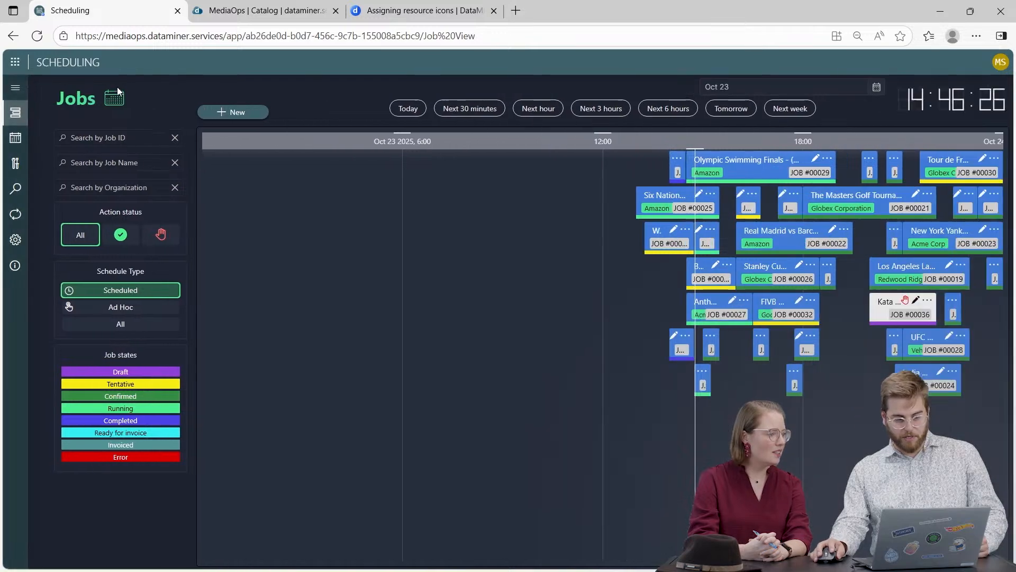
click(15, 138)
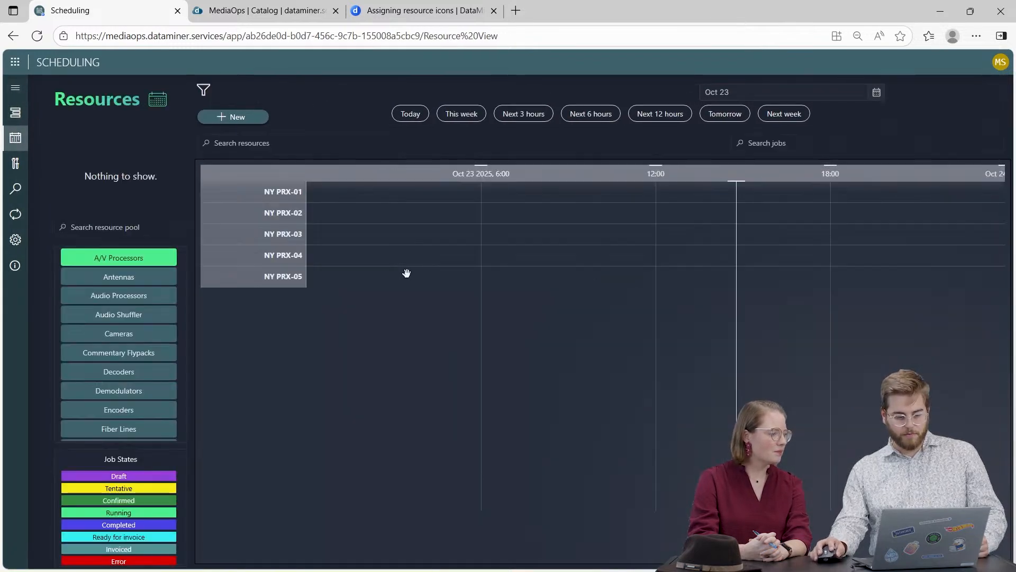
scroll(132, 370, down, 4)
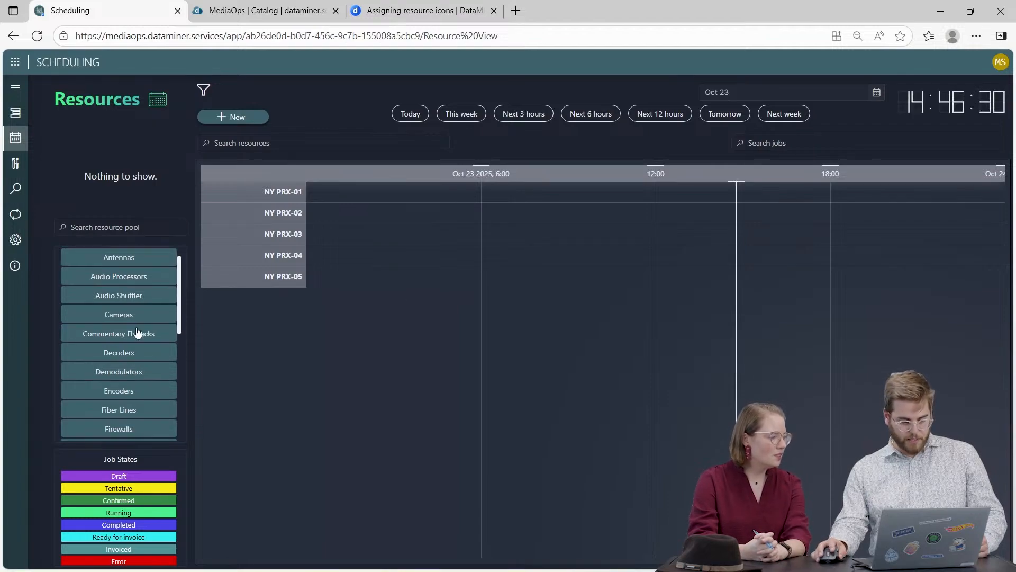
scroll(126, 351, down, 4)
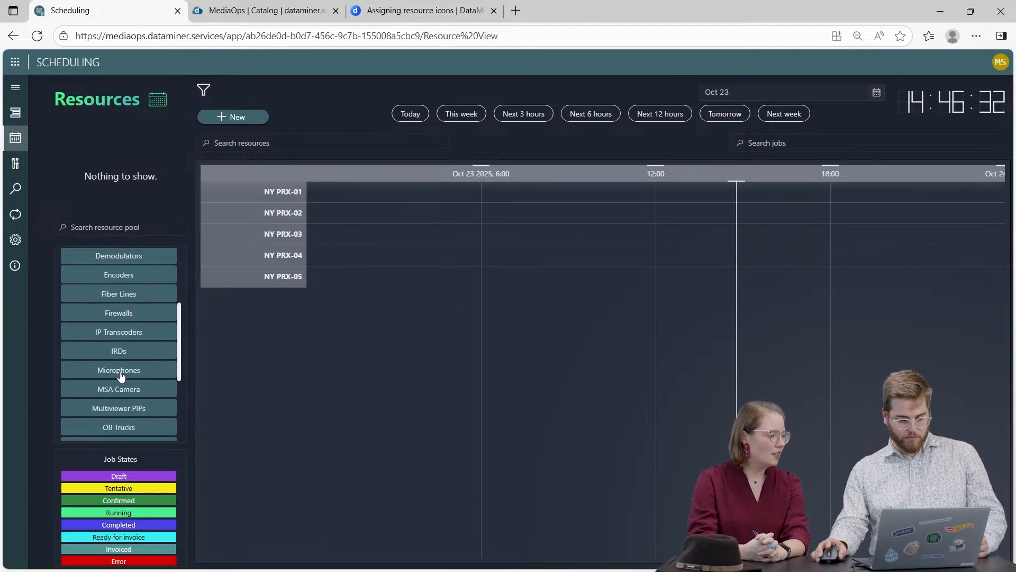
click(108, 395)
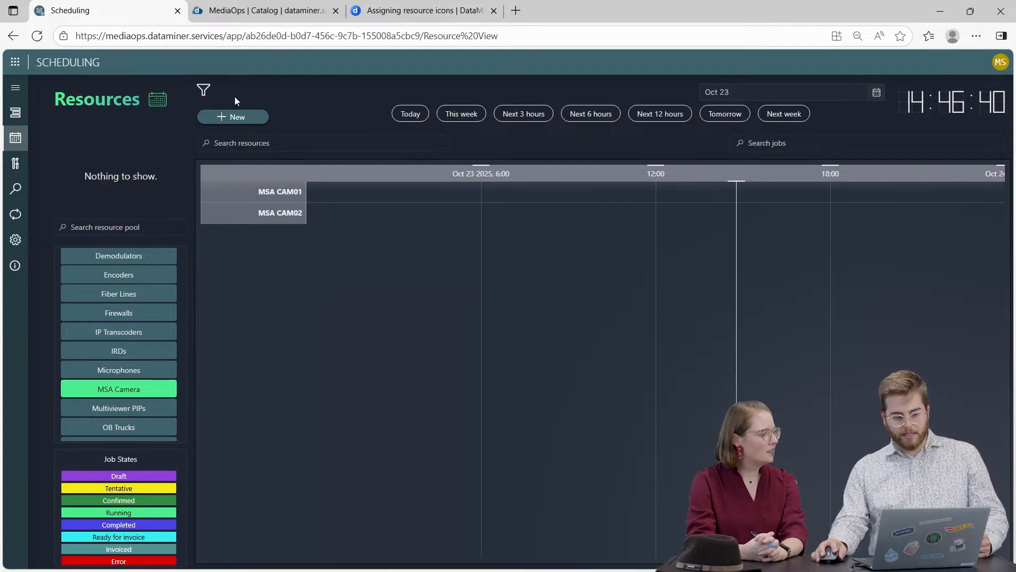
Filter the pool's resources by the MSA Camera Resolution capability with the value 8K.
click(204, 90)
click(504, 278)
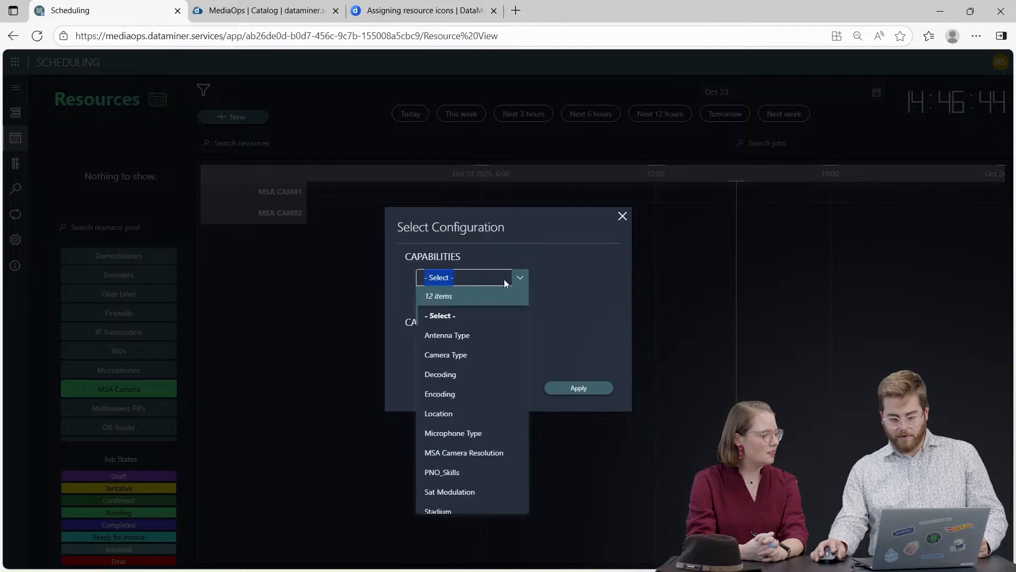
click(467, 454)
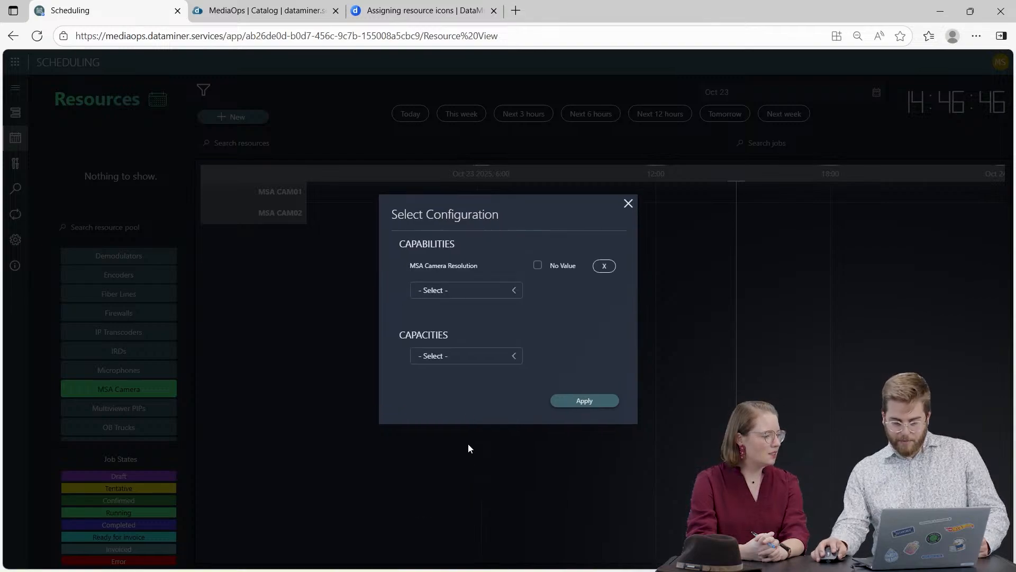
click(537, 265)
click(569, 266)
click(550, 345)
click(614, 404)
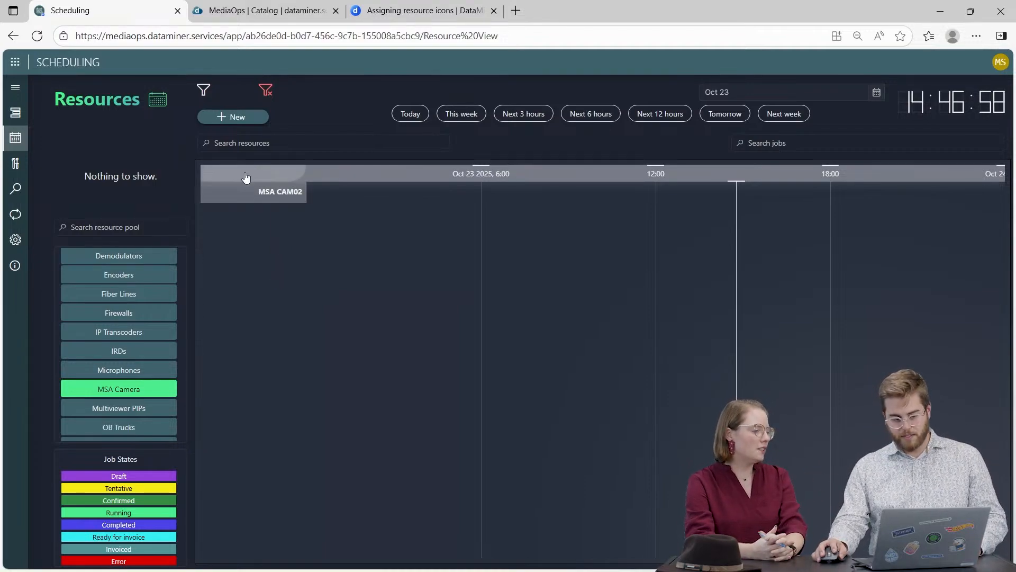
Change the resource filter's MSA Camera Resolution value to 4K and apply it.
click(204, 92)
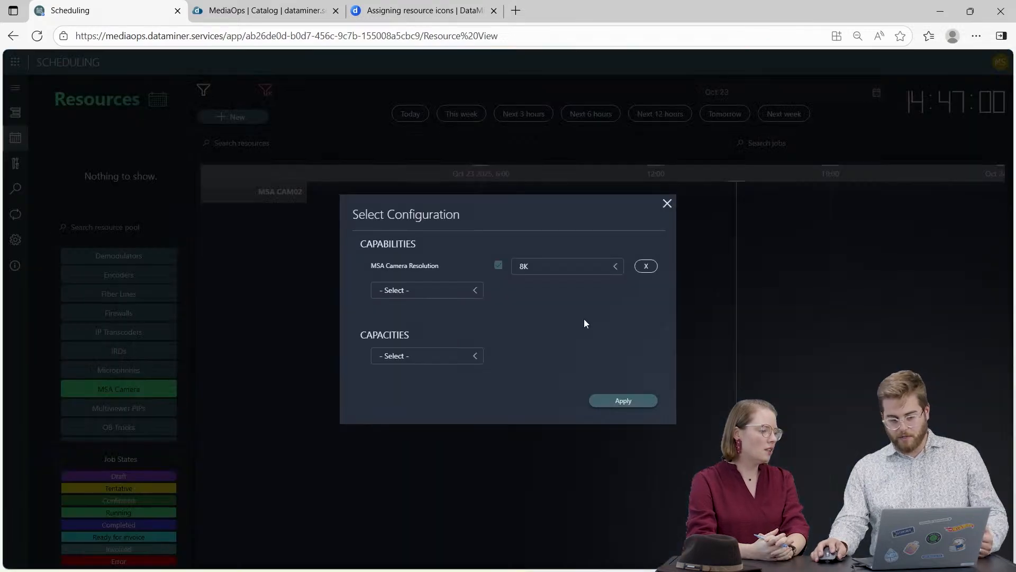
click(547, 266)
click(545, 323)
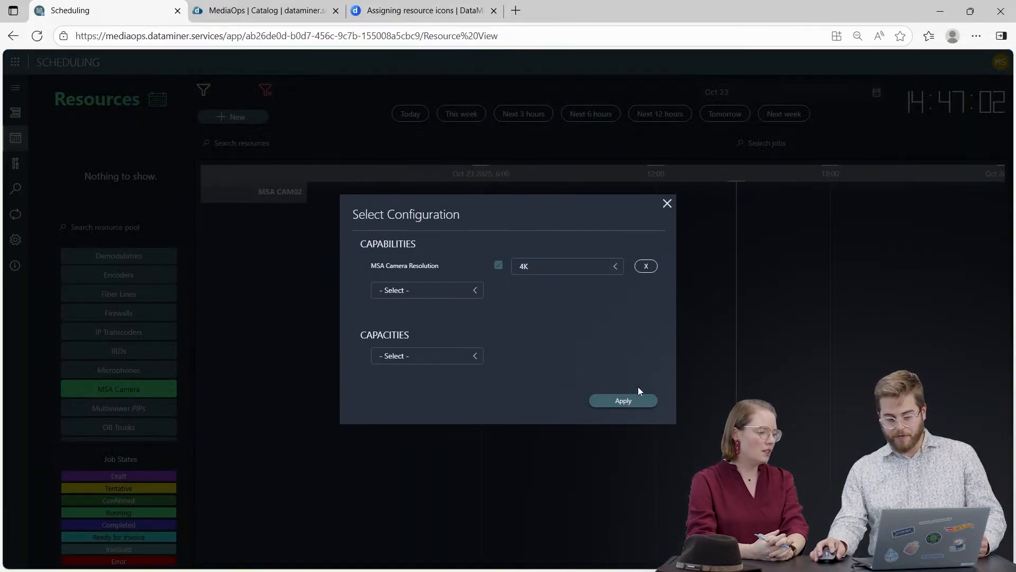
click(635, 403)
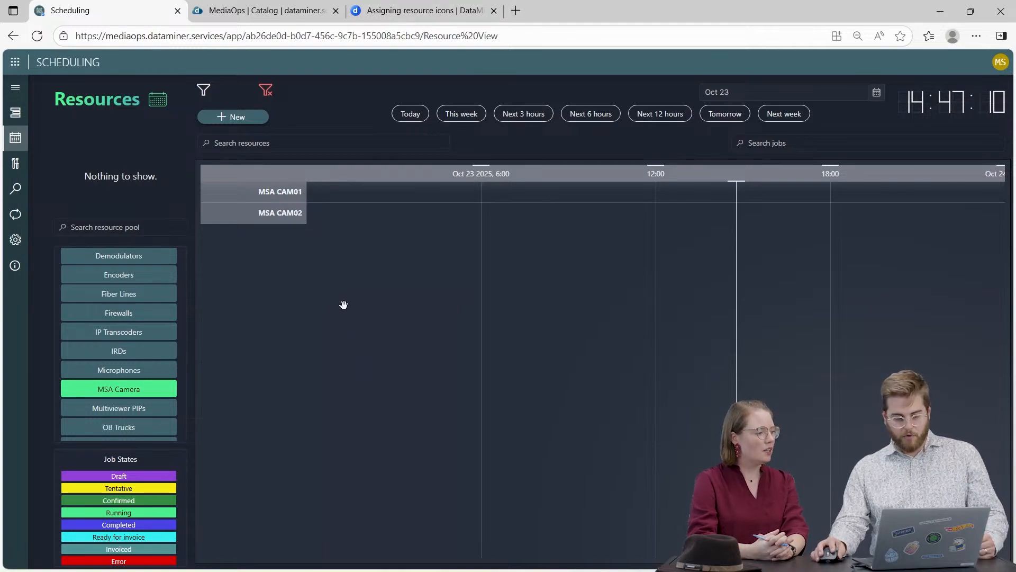
Start a new job for MSA CAM01 and name it Engeland vs Belgium.
click(256, 194)
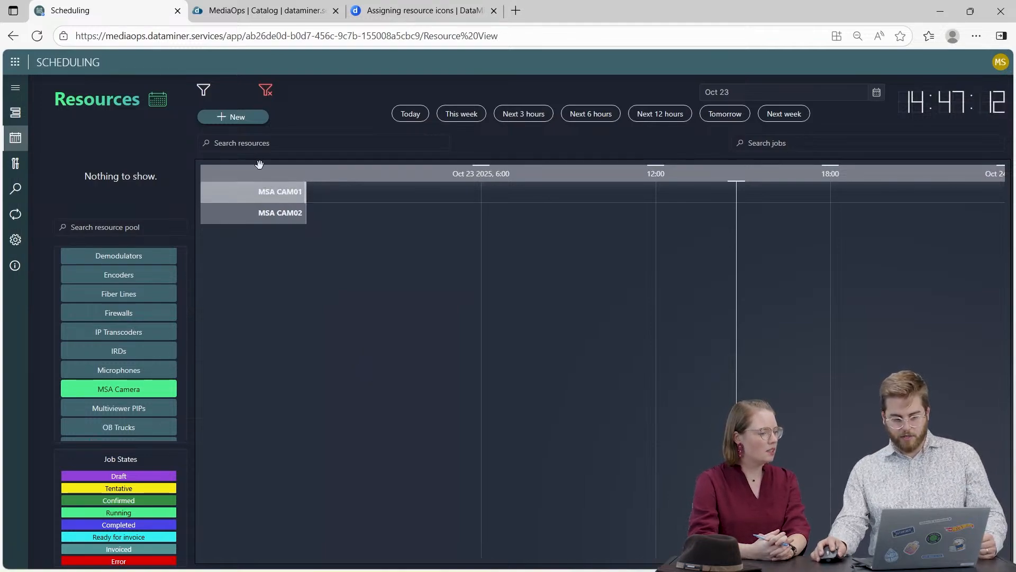
click(242, 117)
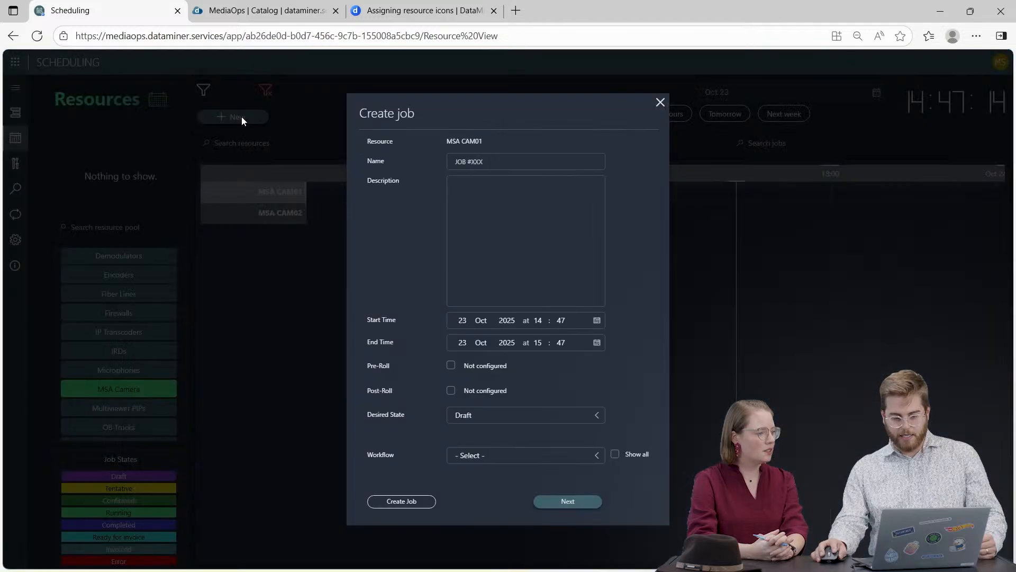
click(525, 154)
text(E)
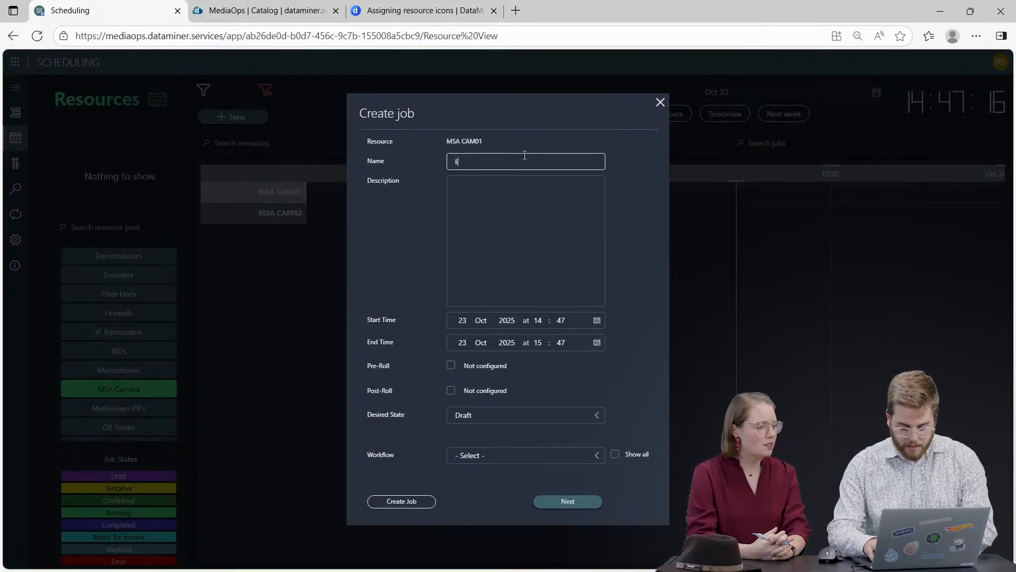
text(ngel)
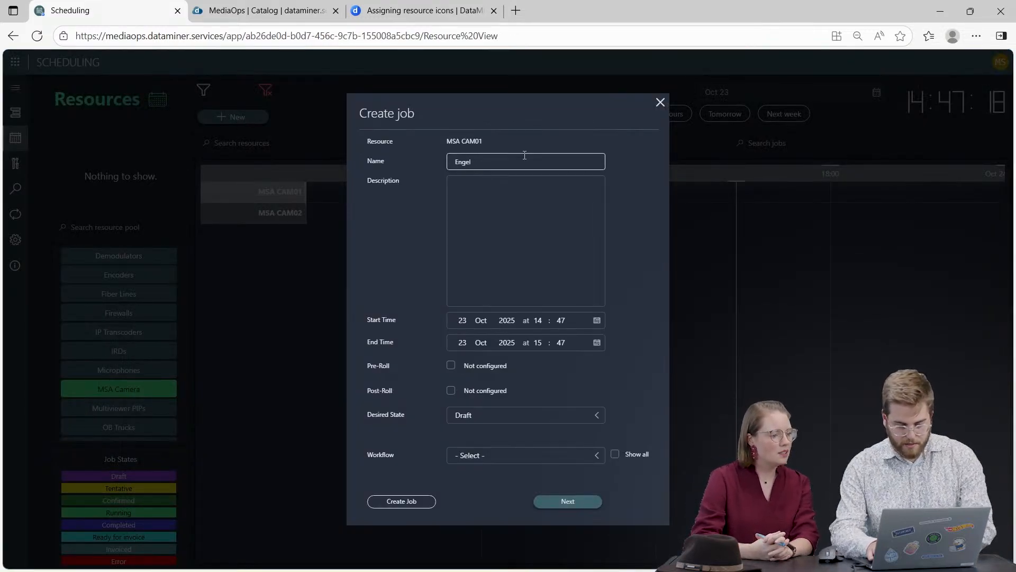
text(qnd vs )
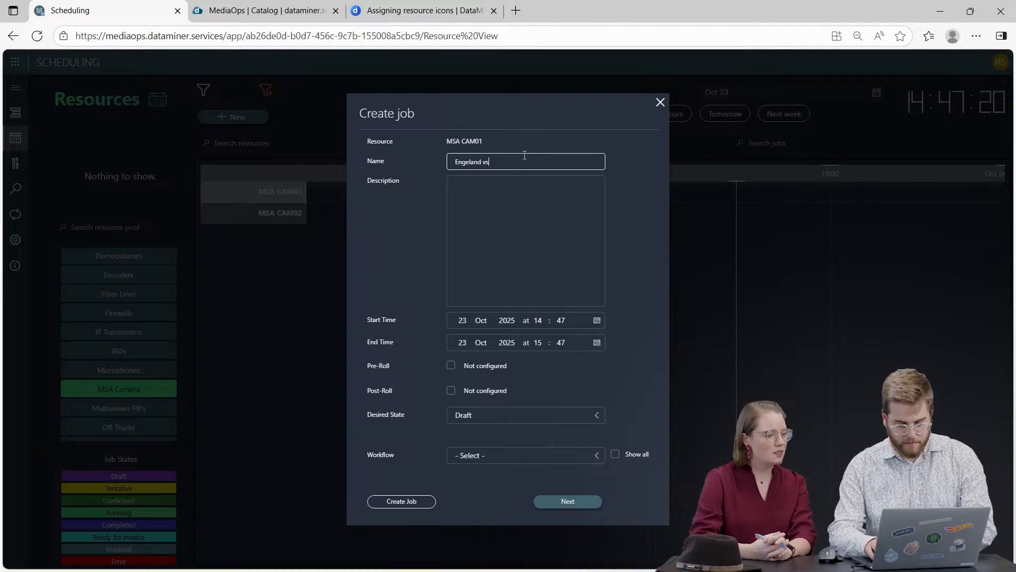
text(Belgium)
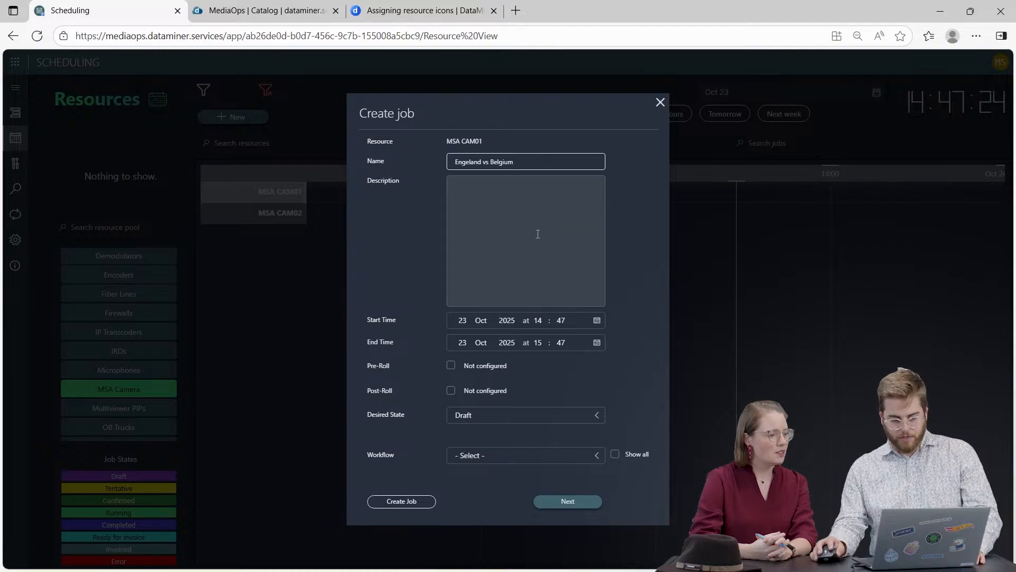
Set the job's start time to 15:47 and its end time to 18:48 on 23 Oct 2025.
click(569, 321)
click(580, 318)
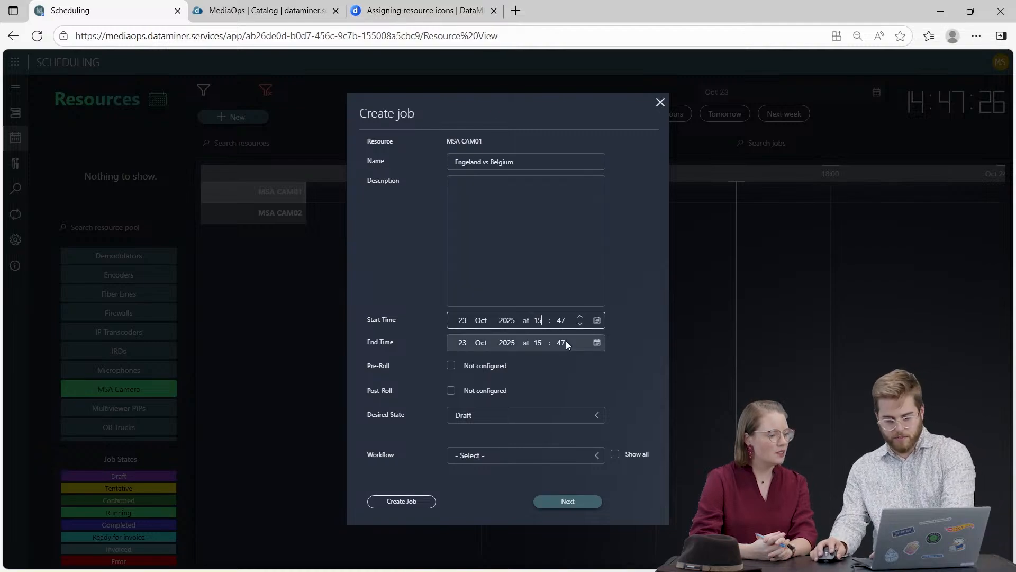
click(536, 343)
key(Up)
click(550, 379)
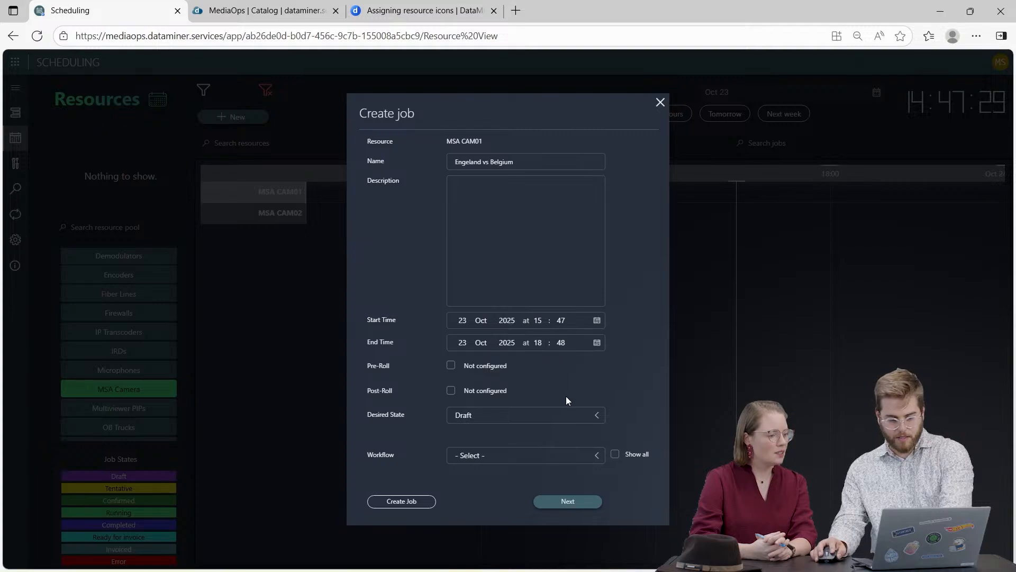
Set the job's desired state to Tentative and create the job without a workflow.
click(531, 414)
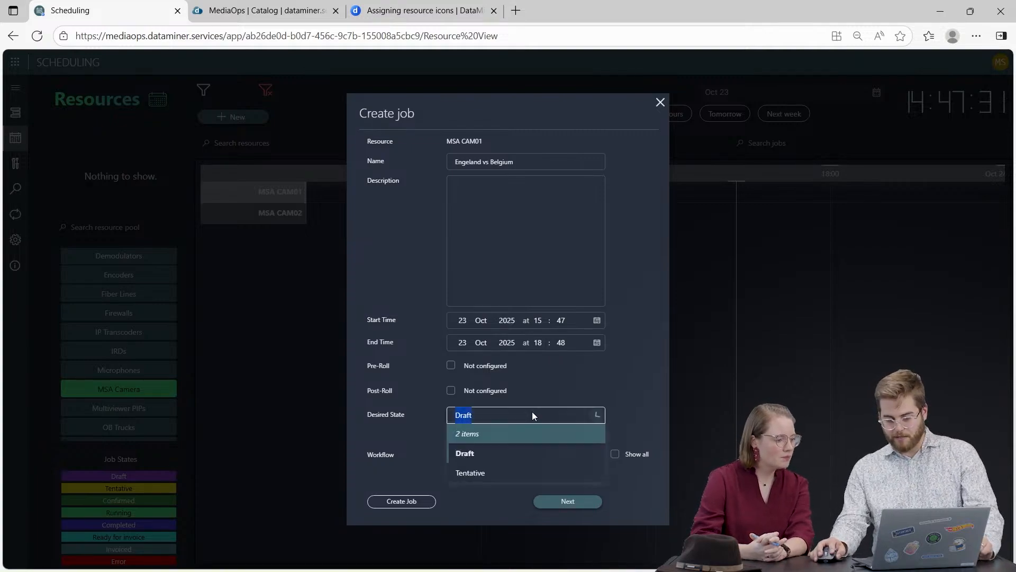
click(508, 474)
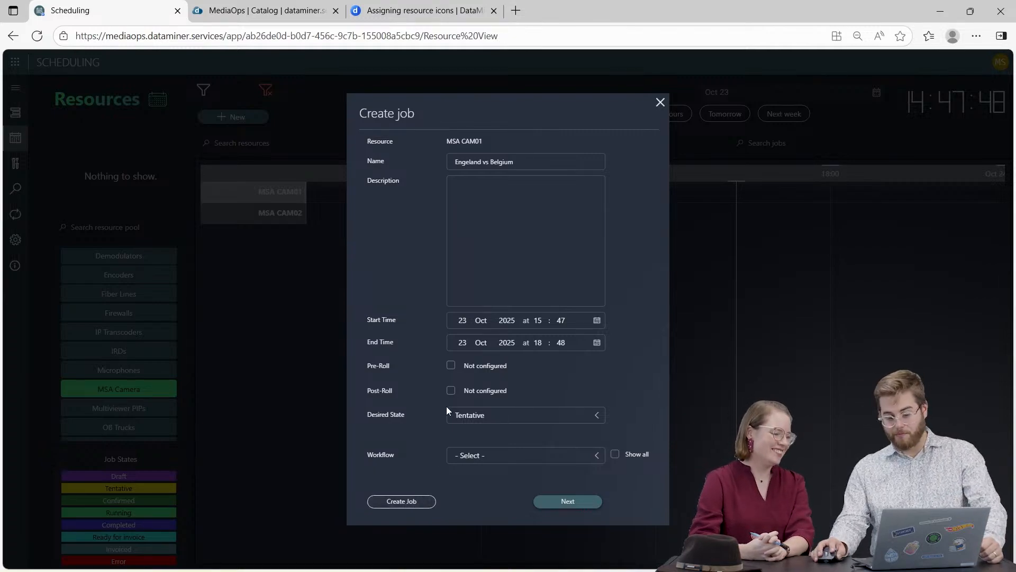
click(420, 505)
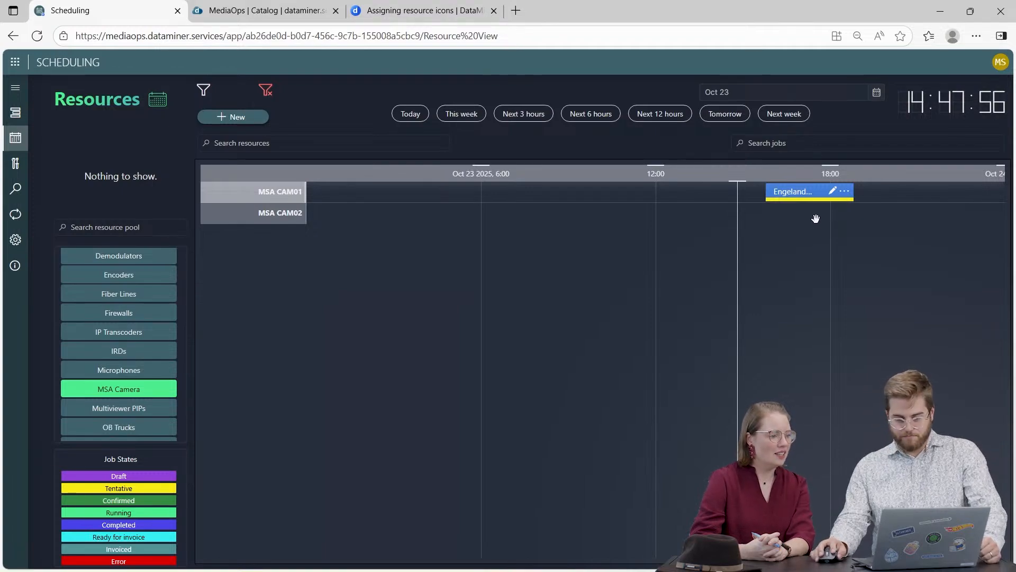
Open the Engeland vs Belgium job and configure its MSA CAM01 node with the MSA Camera Resolution capability set to 4K.
click(831, 192)
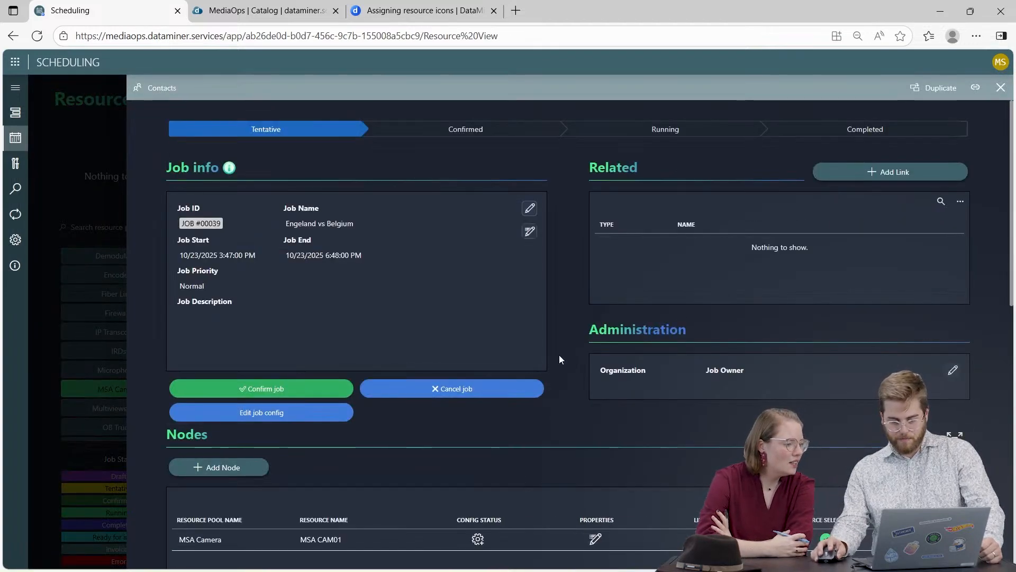
scroll(578, 353, down, 3)
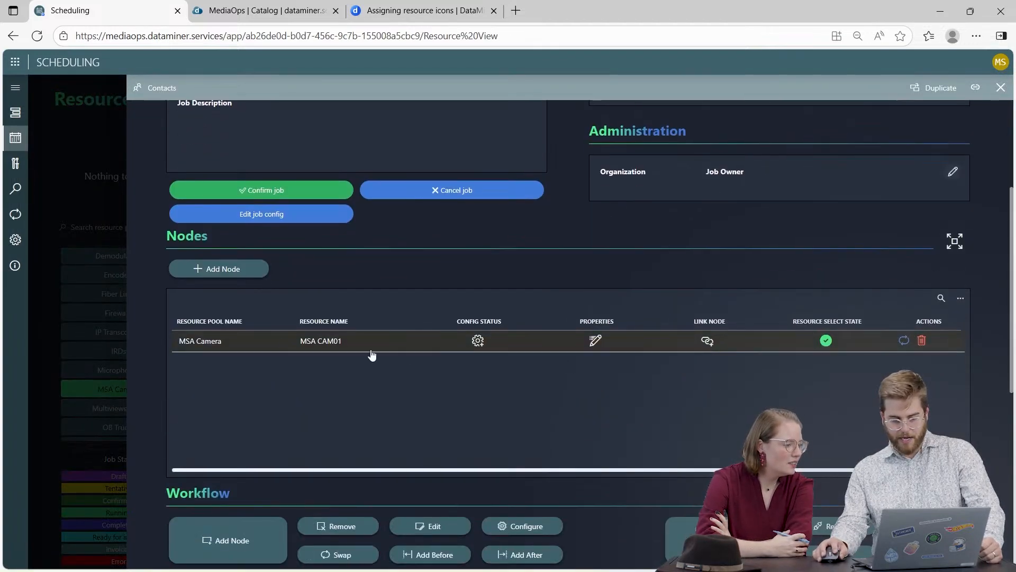
click(478, 341)
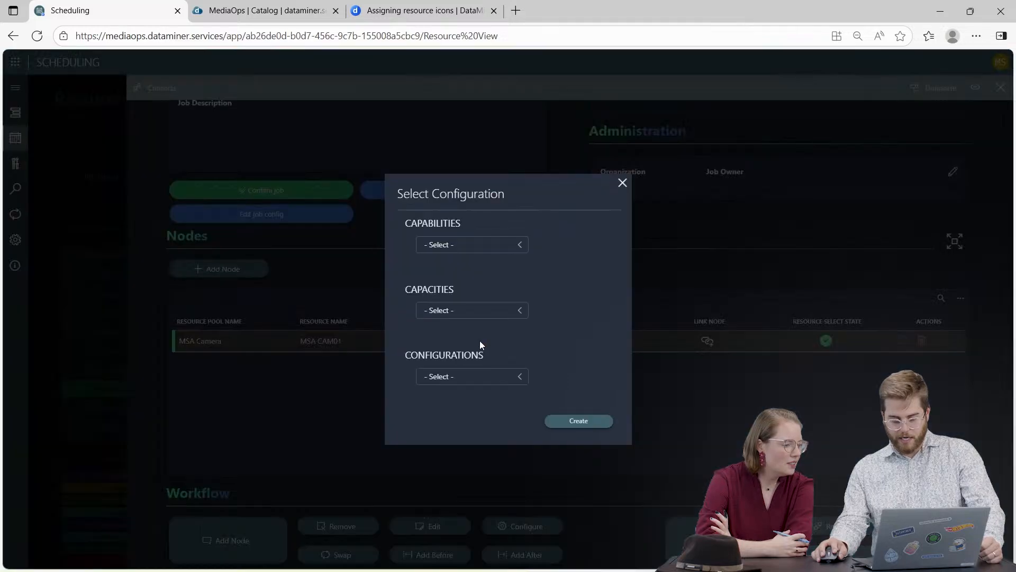
click(474, 244)
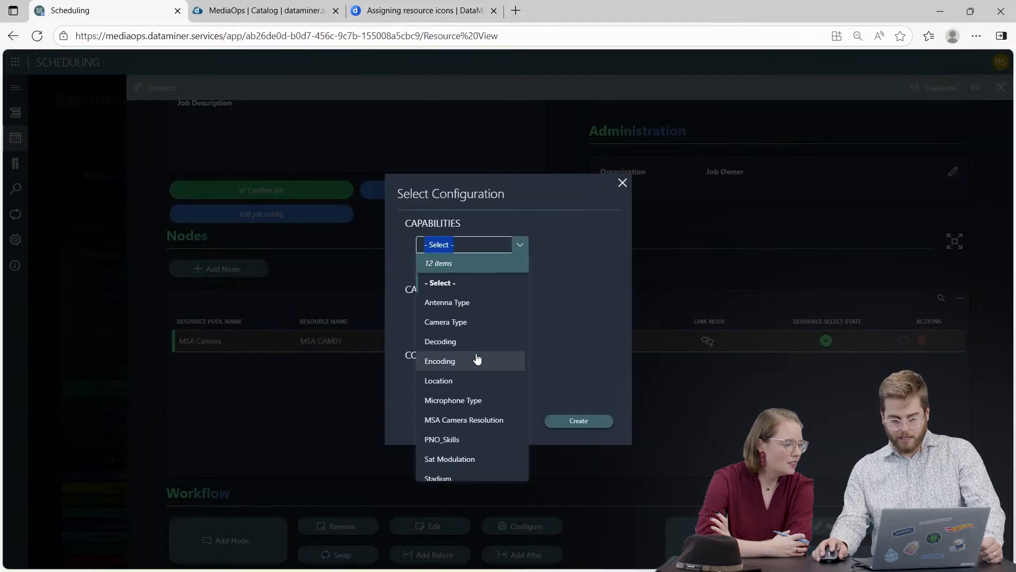
click(470, 420)
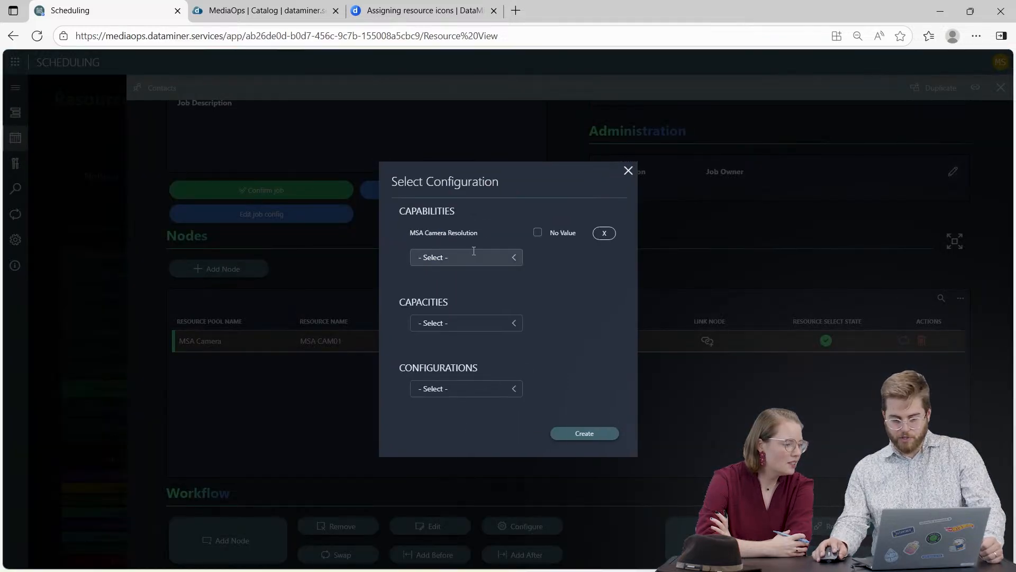
click(550, 235)
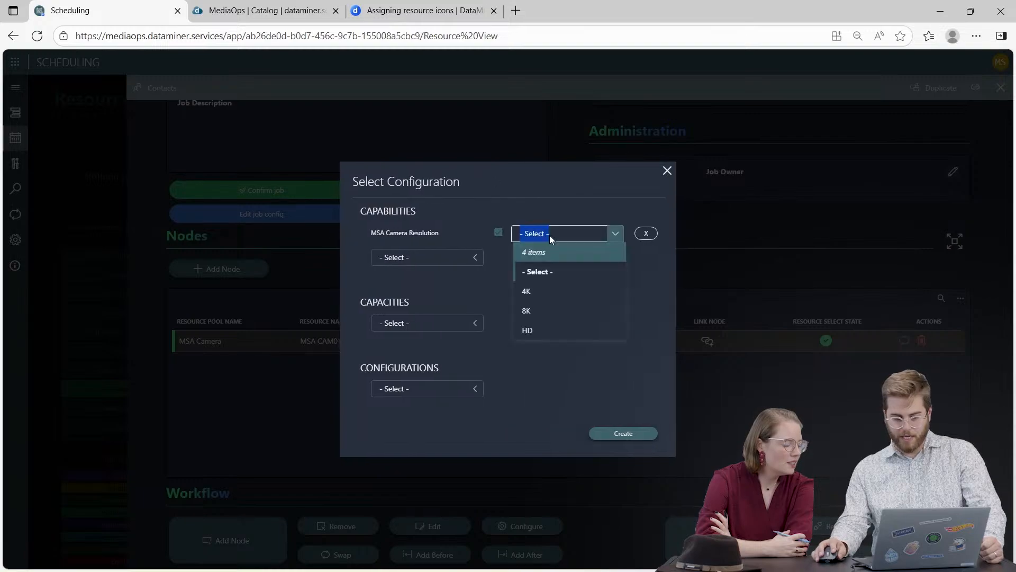
click(542, 301)
click(625, 434)
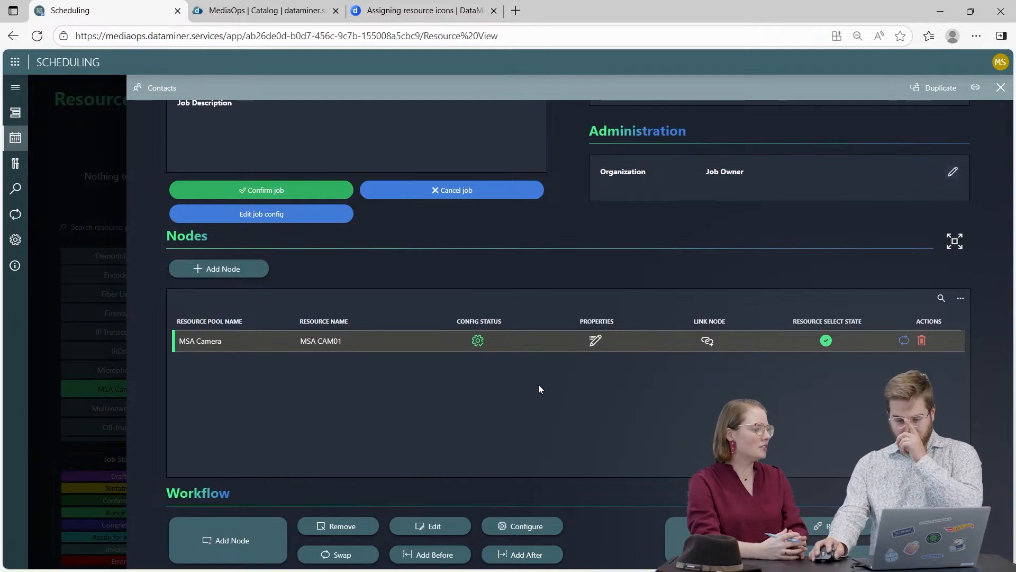
Try to update the MSA CAM01 node's MSA Camera Resolution to 8K.
click(478, 340)
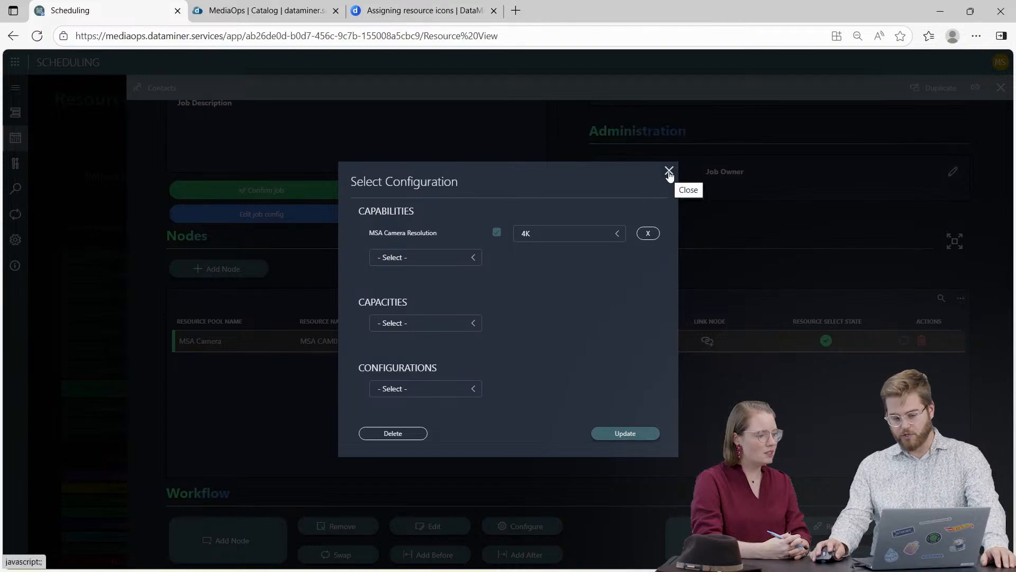
click(669, 171)
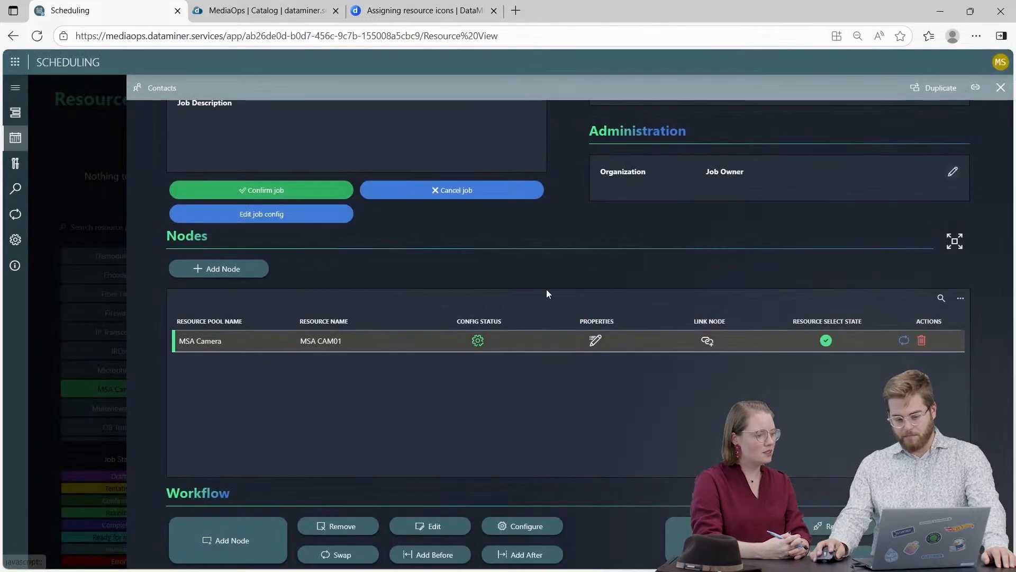
click(478, 342)
click(540, 234)
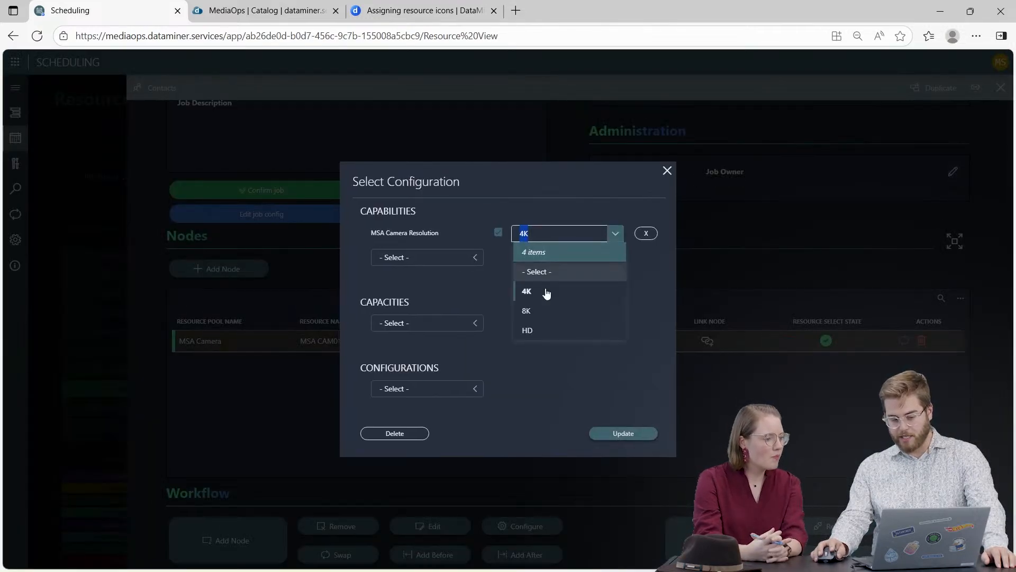
click(546, 313)
click(617, 433)
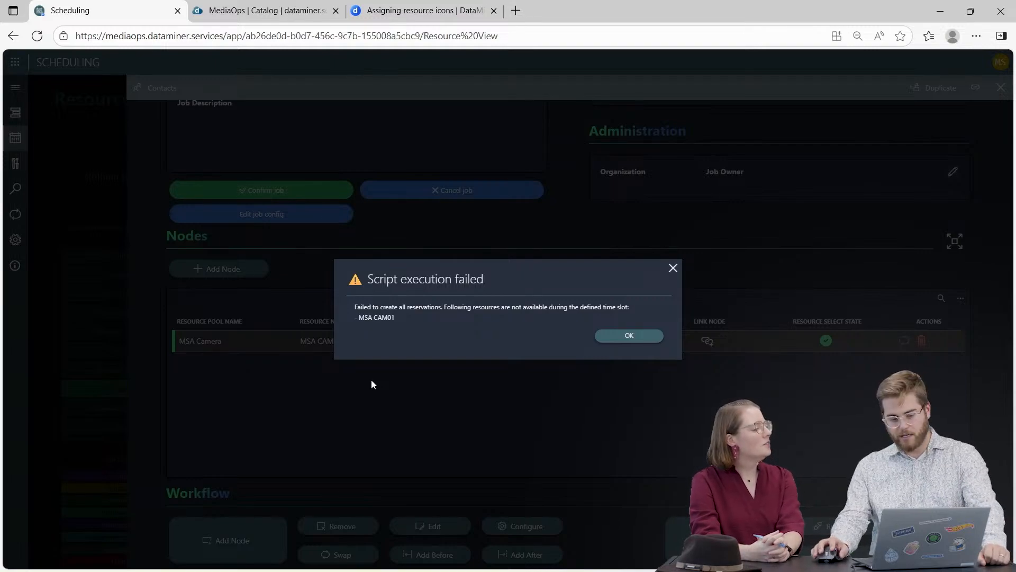
click(629, 336)
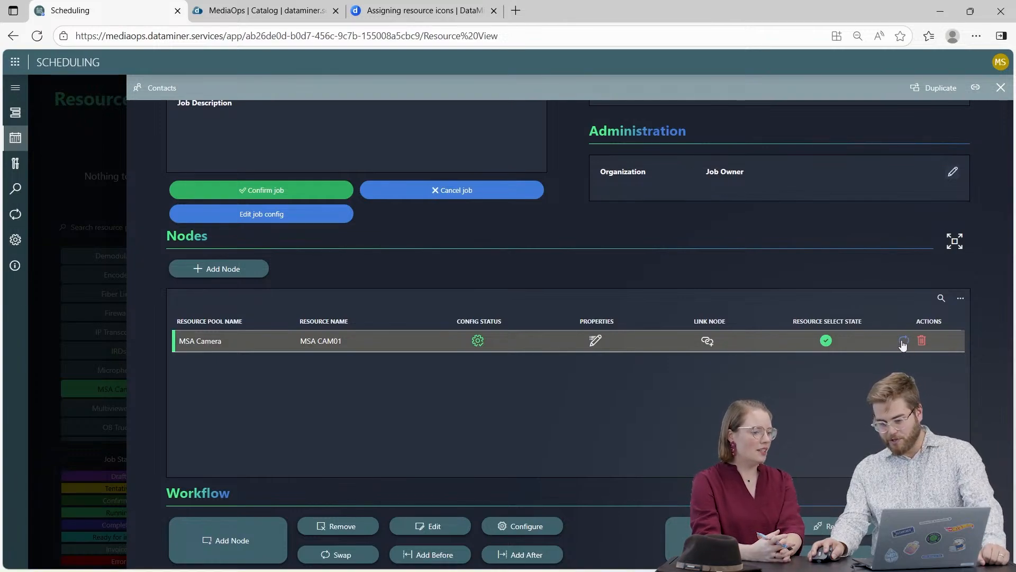
Swap the node's resource to MSA CAM02, with the MSA Camera Resolution requirement set to 8K.
click(903, 342)
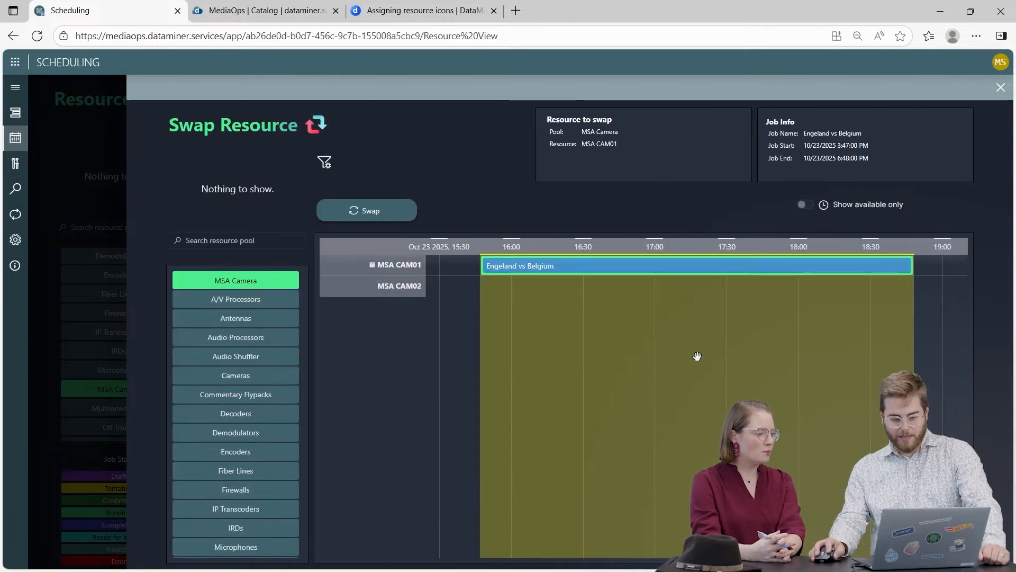
click(325, 165)
click(539, 233)
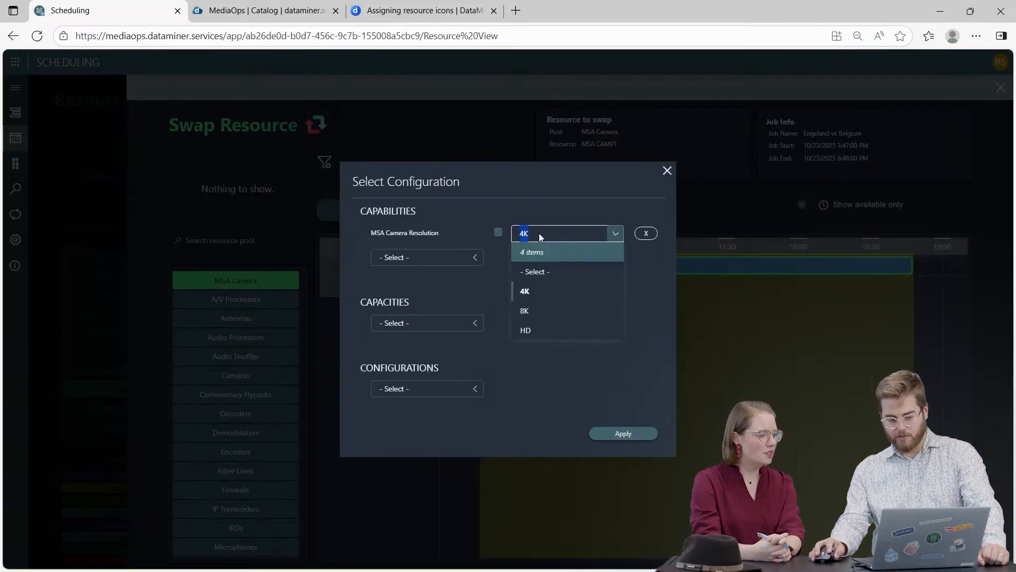
click(534, 309)
click(626, 434)
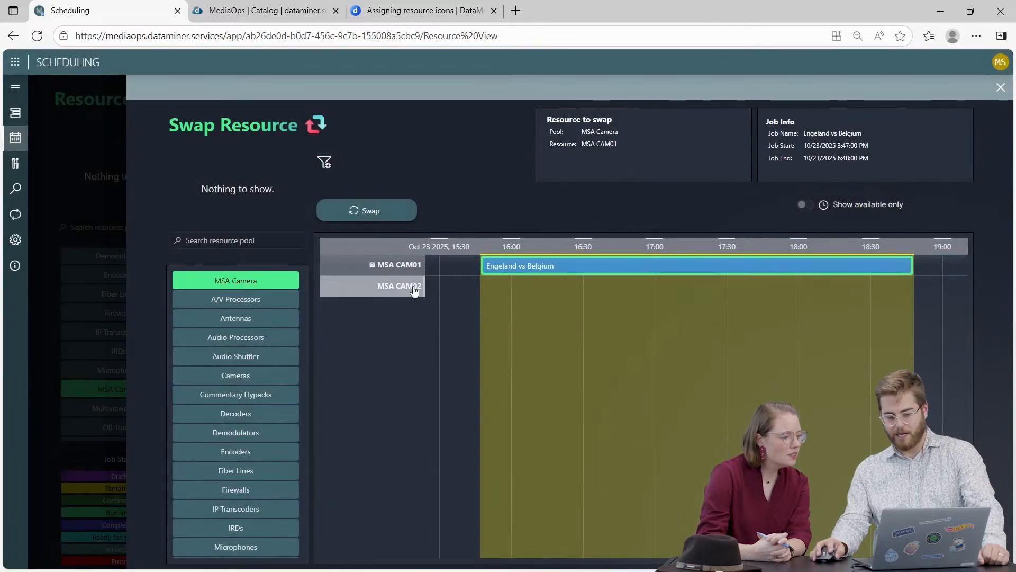
click(391, 214)
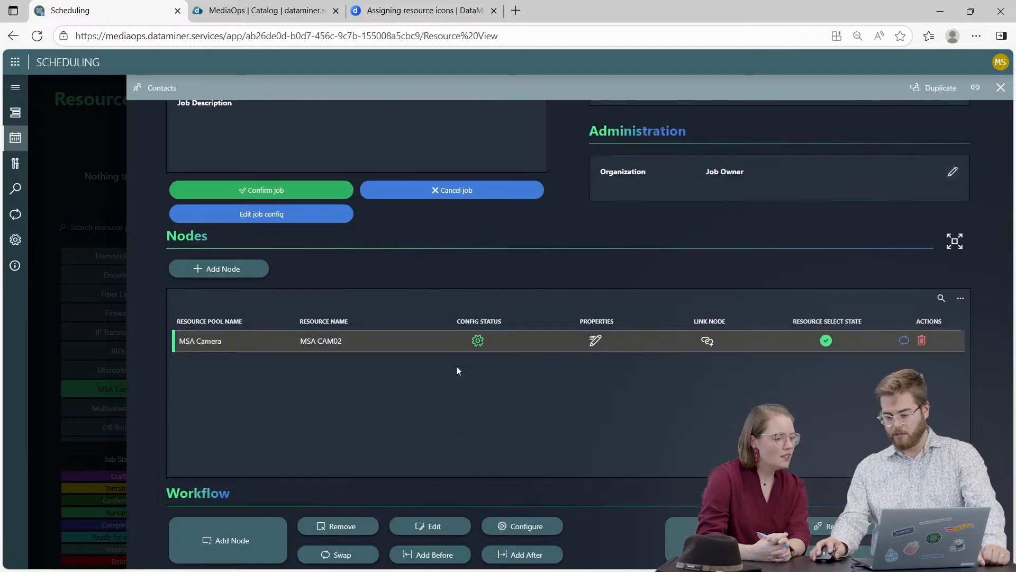
Check the capability configuration of the MSA CAM02 node and look over the job's details.
click(478, 342)
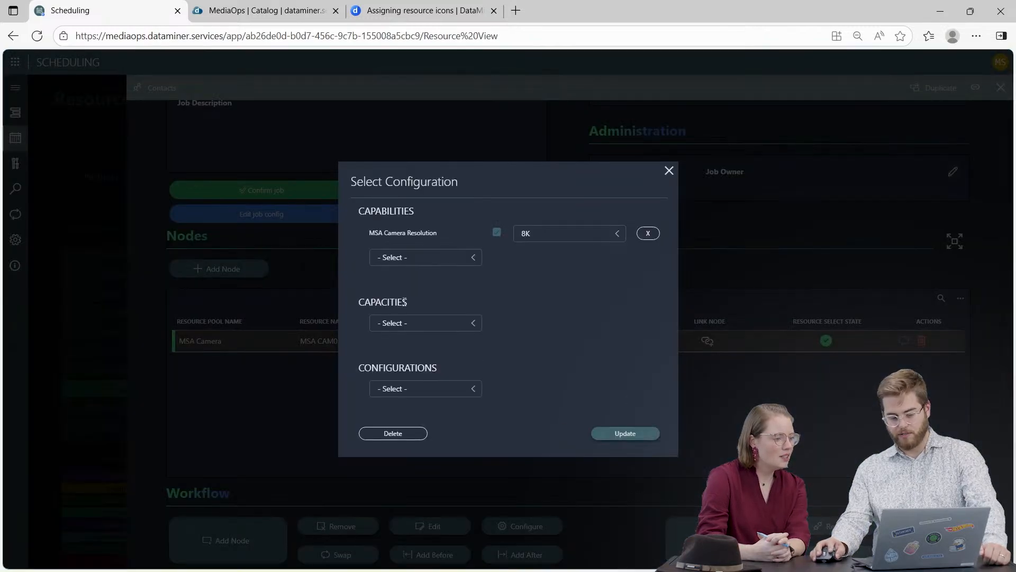
click(669, 171)
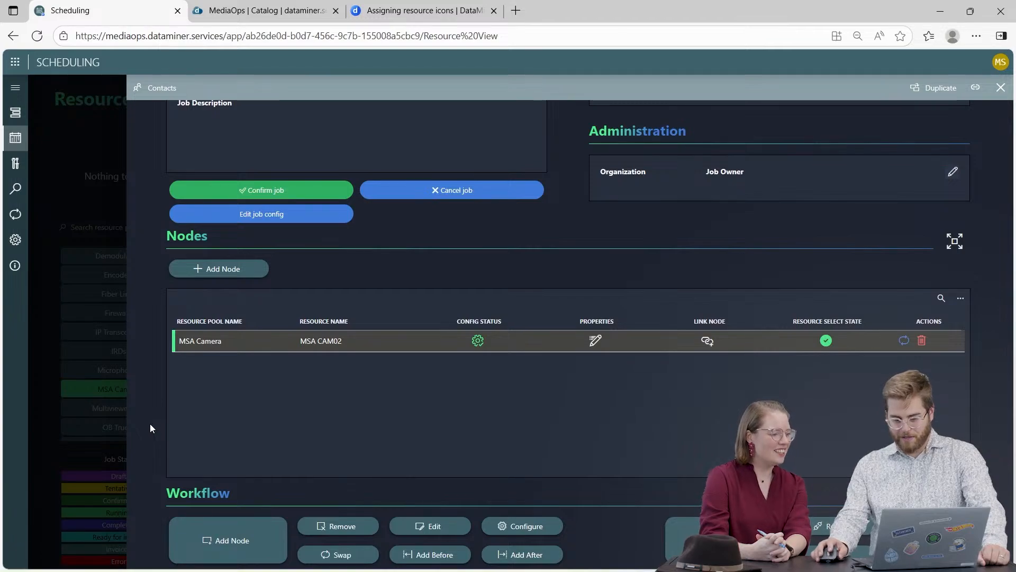
scroll(150, 425, up, 3)
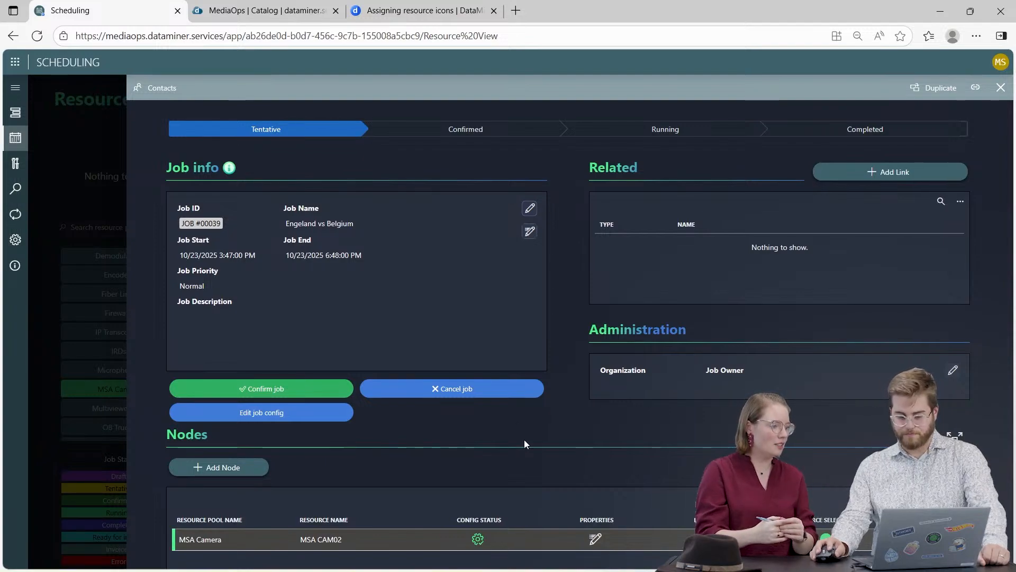
scroll(493, 440, down, 1)
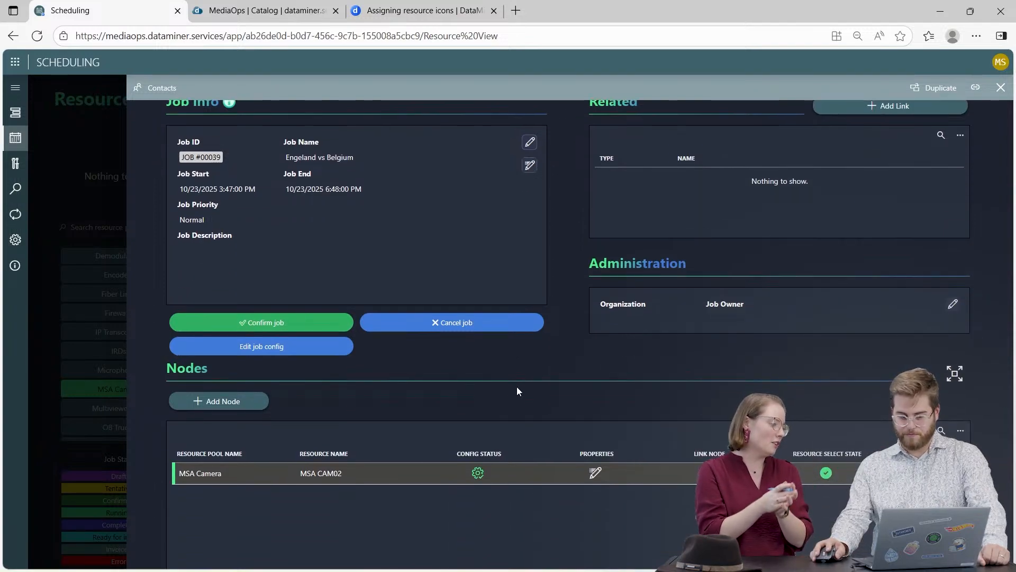
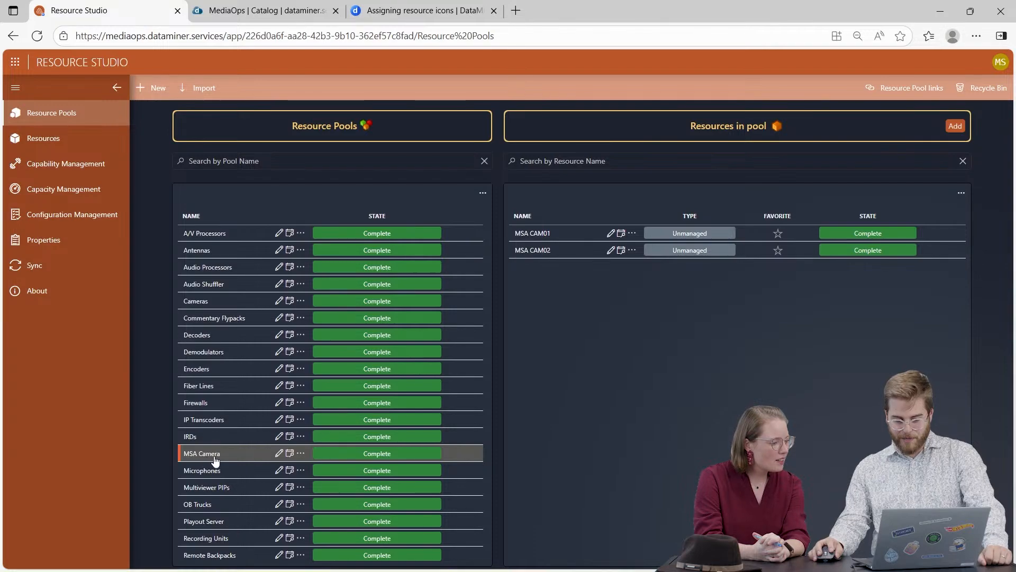
Add MSA Camera Resolution and Location as capability parameters of the MSA Camera resource pool.
click(301, 454)
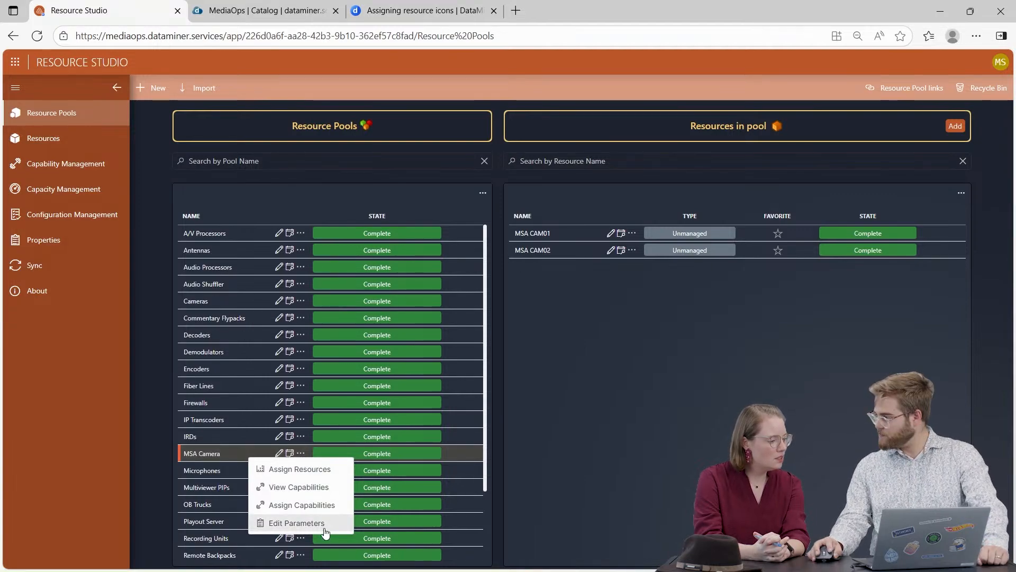
click(296, 523)
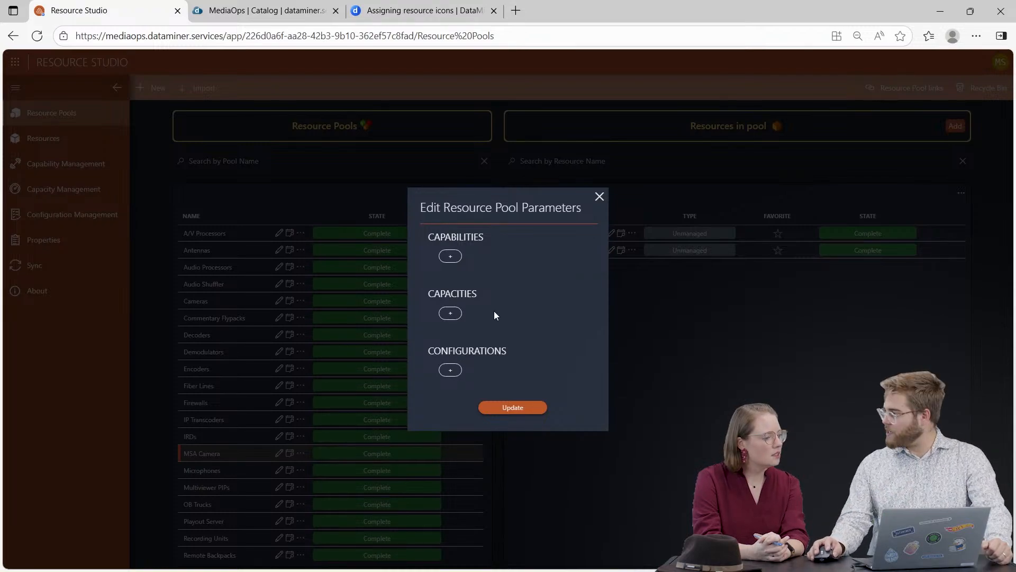
click(451, 257)
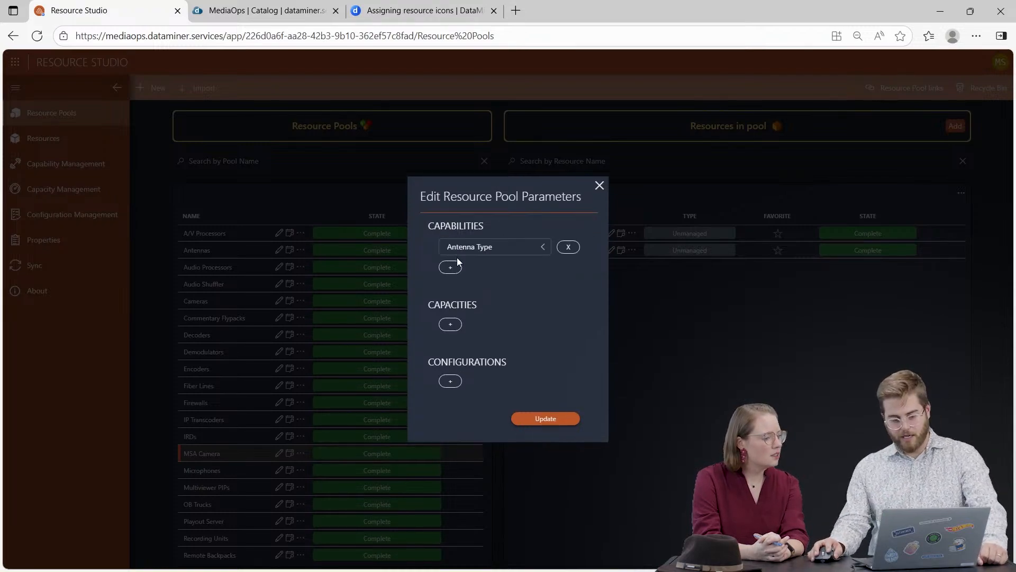
click(461, 247)
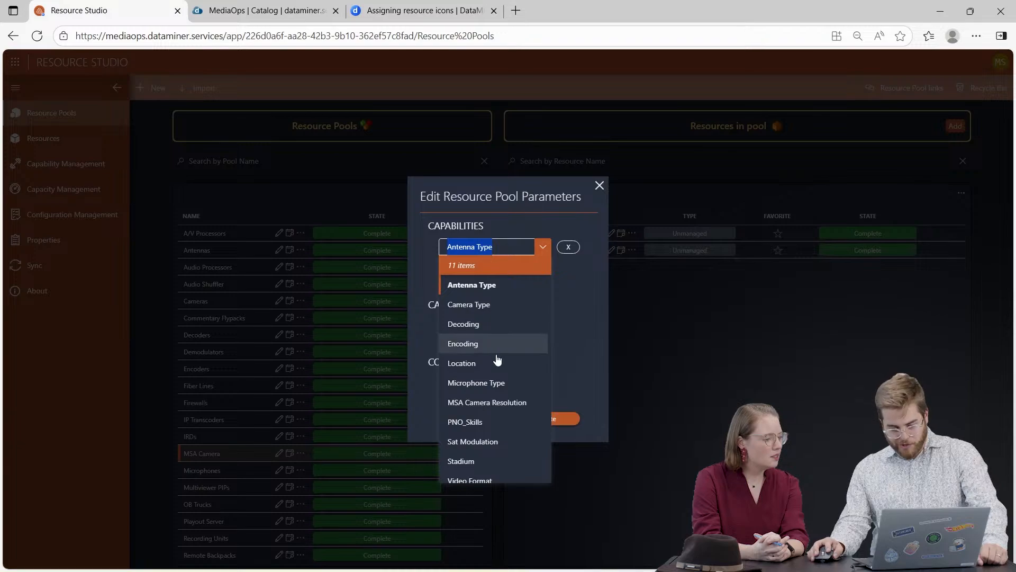
click(487, 402)
click(453, 270)
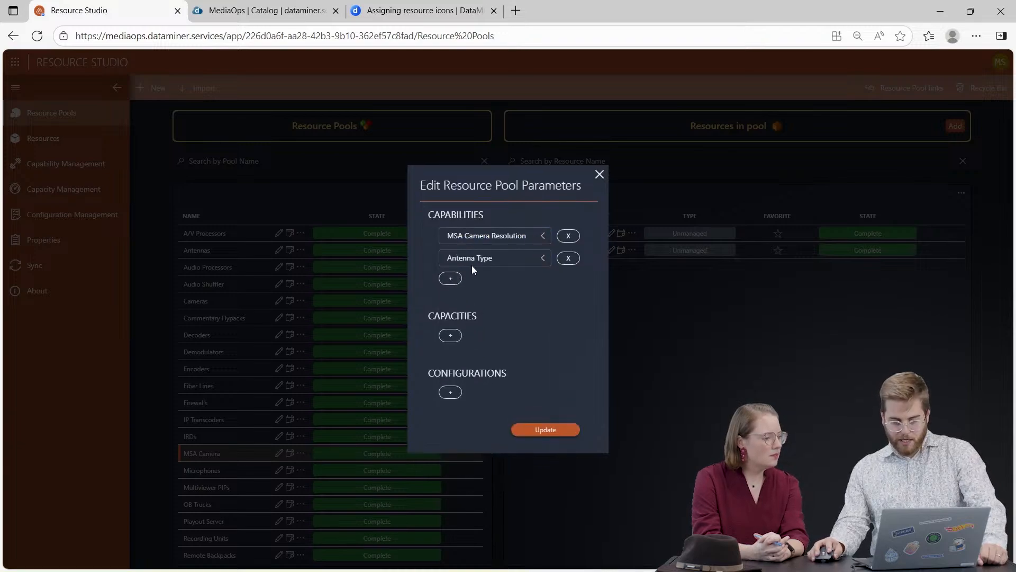
click(471, 263)
click(466, 372)
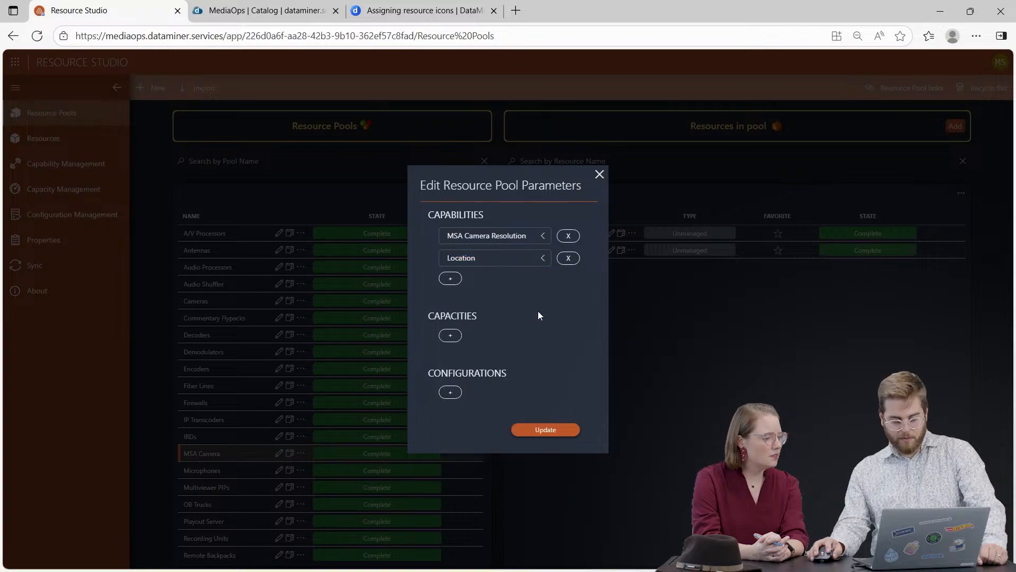
click(567, 430)
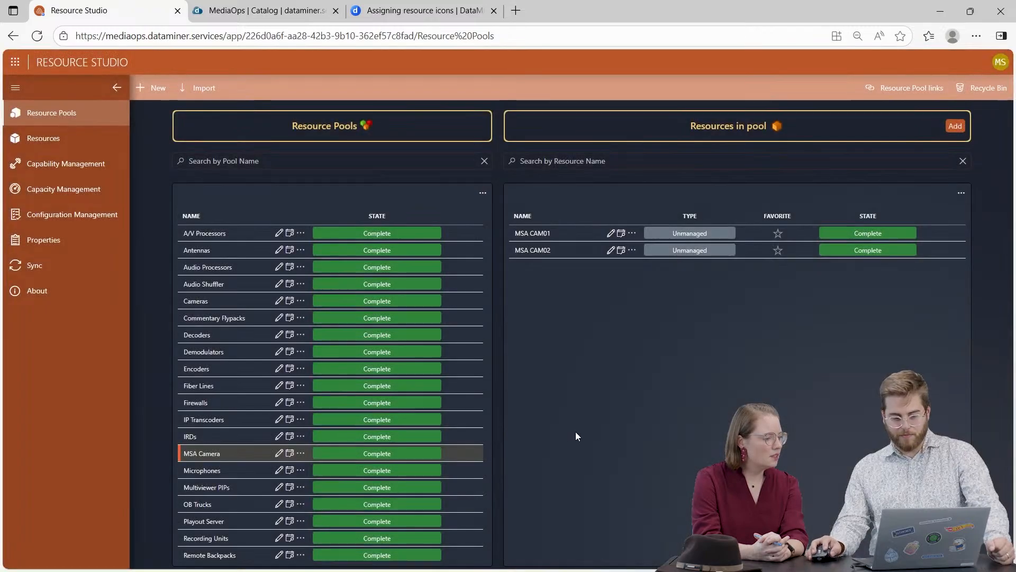
Switch to the Scheduling app and open the Engeland vs Belgium job for editing.
click(14, 62)
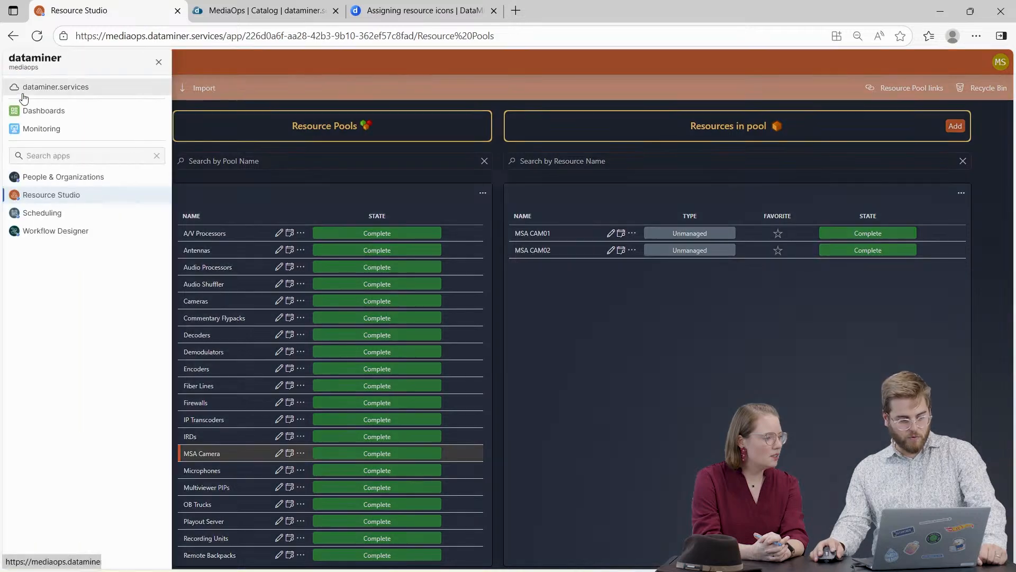
click(45, 213)
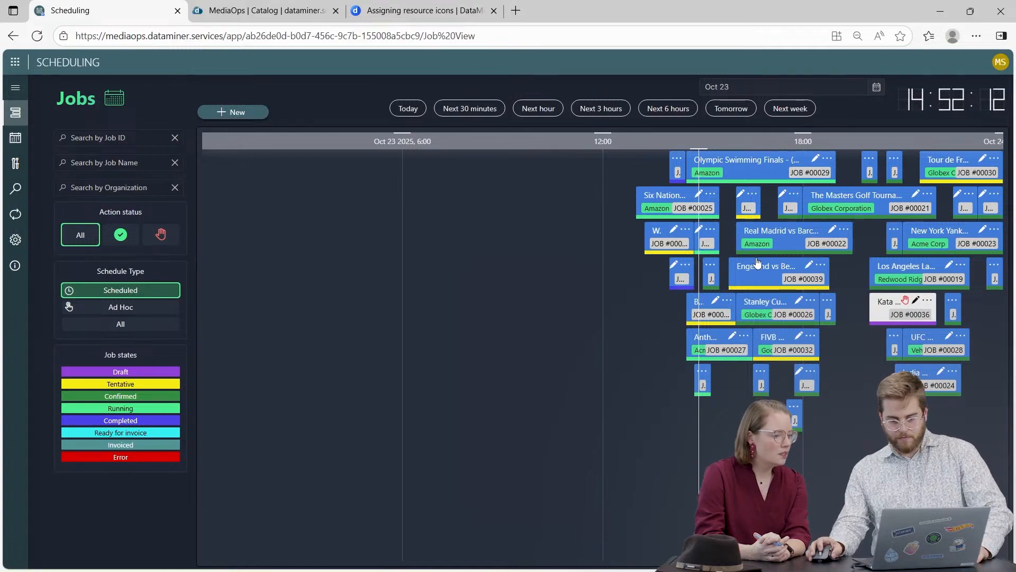
scroll(745, 273, up, 5)
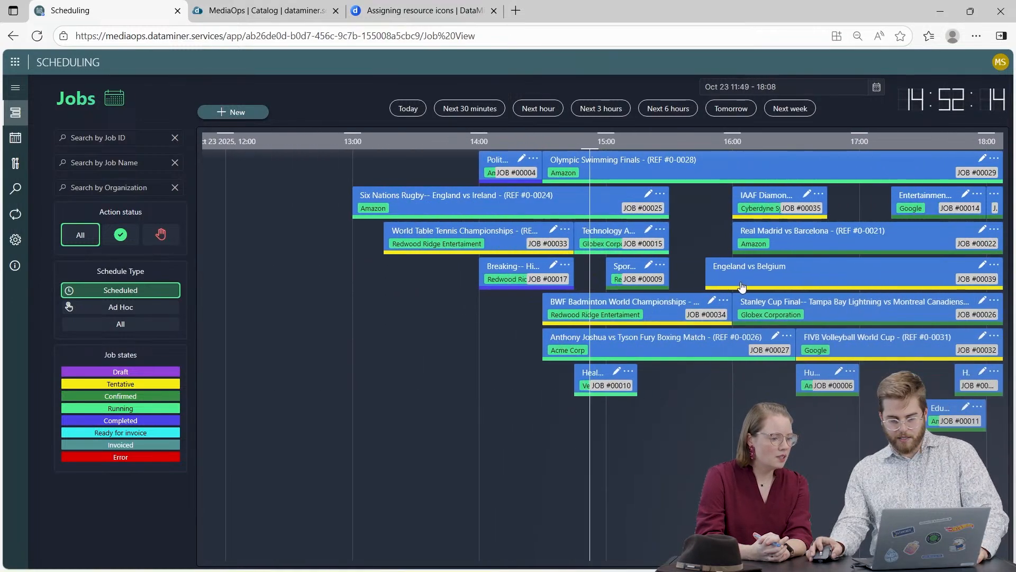
drag(777, 415, 563, 417)
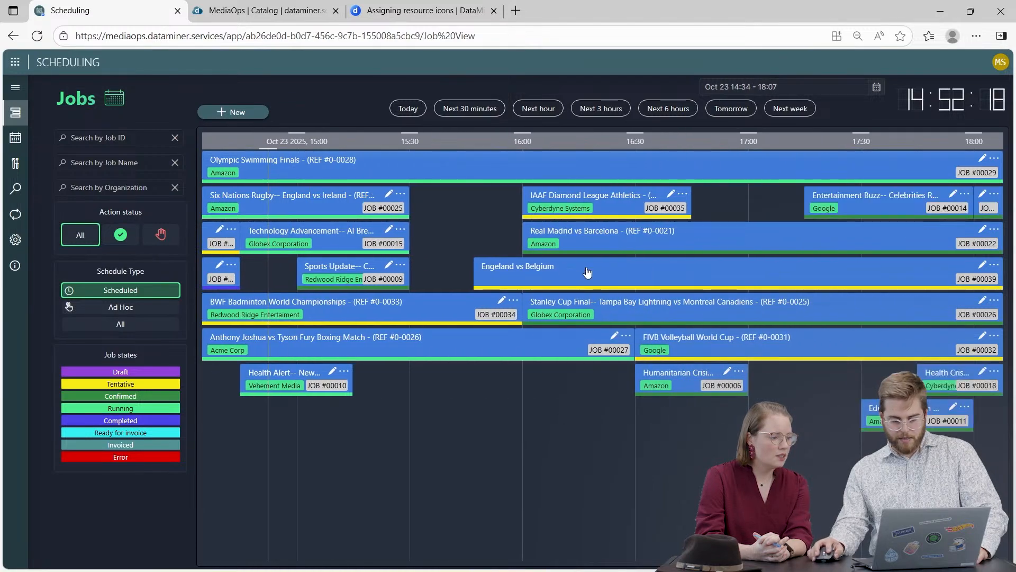
click(983, 265)
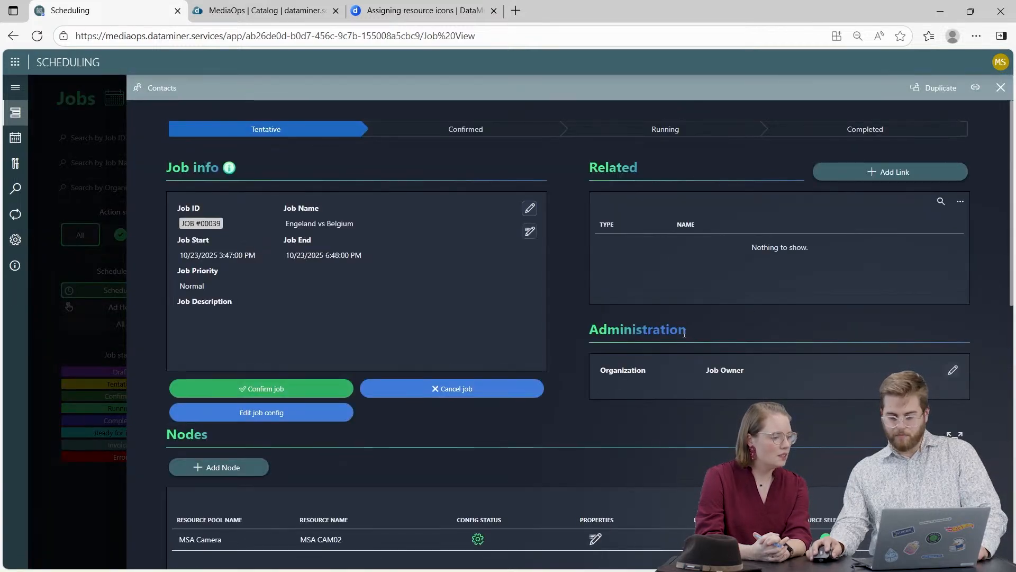
Try to add the Location capability to the MSA CAM02 node's configuration, and close the job.
click(478, 540)
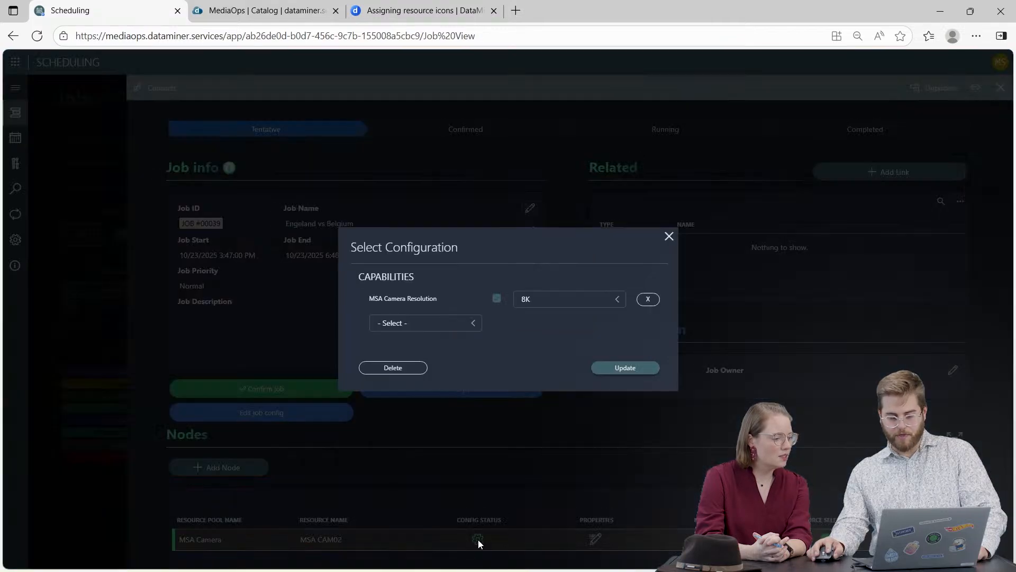
click(426, 324)
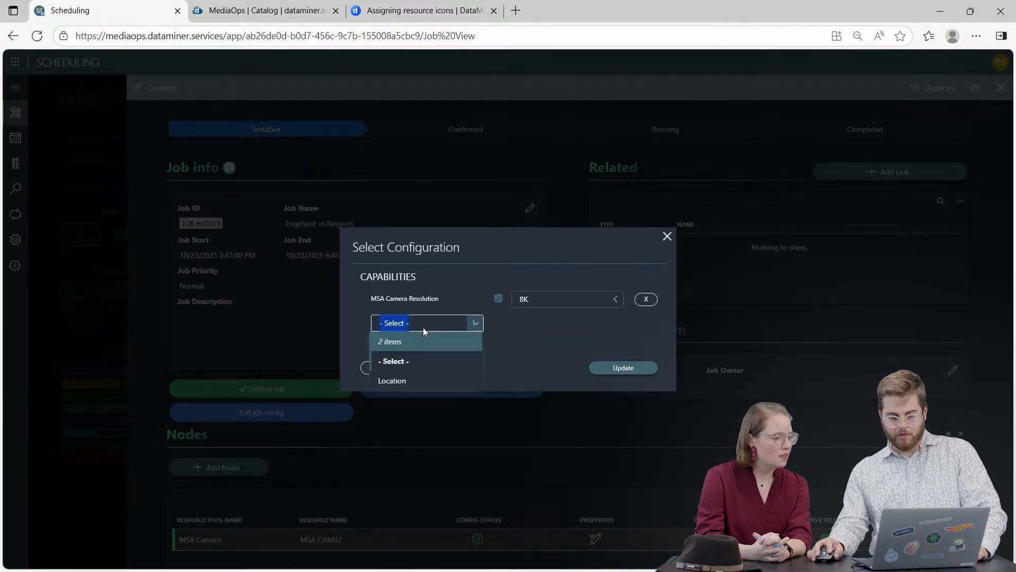
click(419, 380)
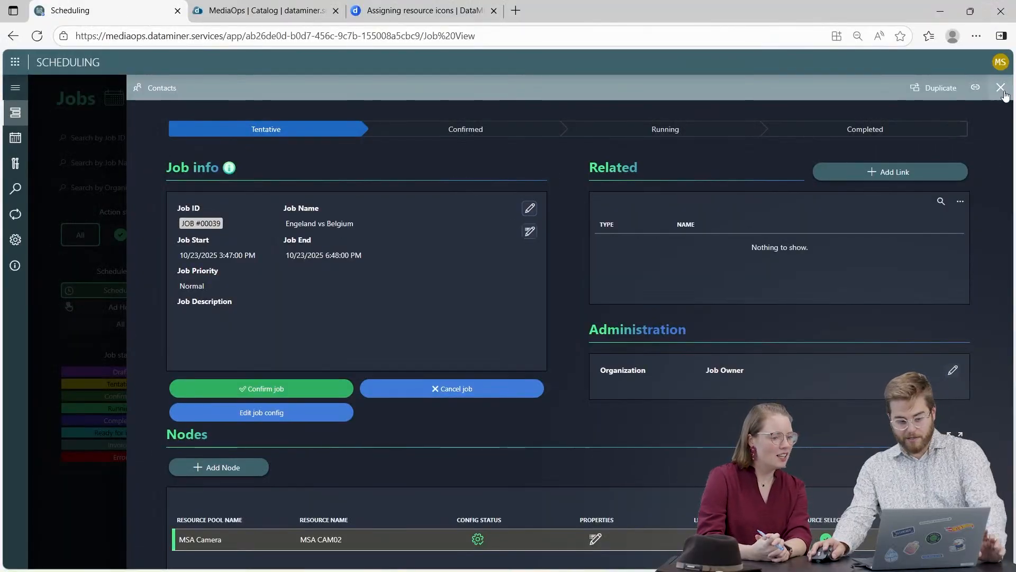
click(1000, 88)
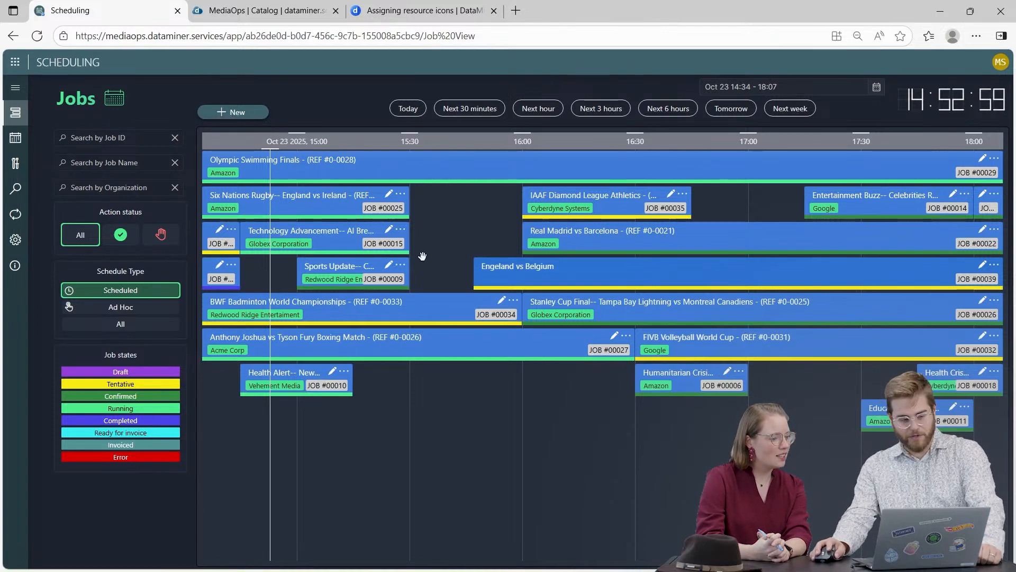
Set the desired state in the app's job defaults to Tentative.
click(16, 239)
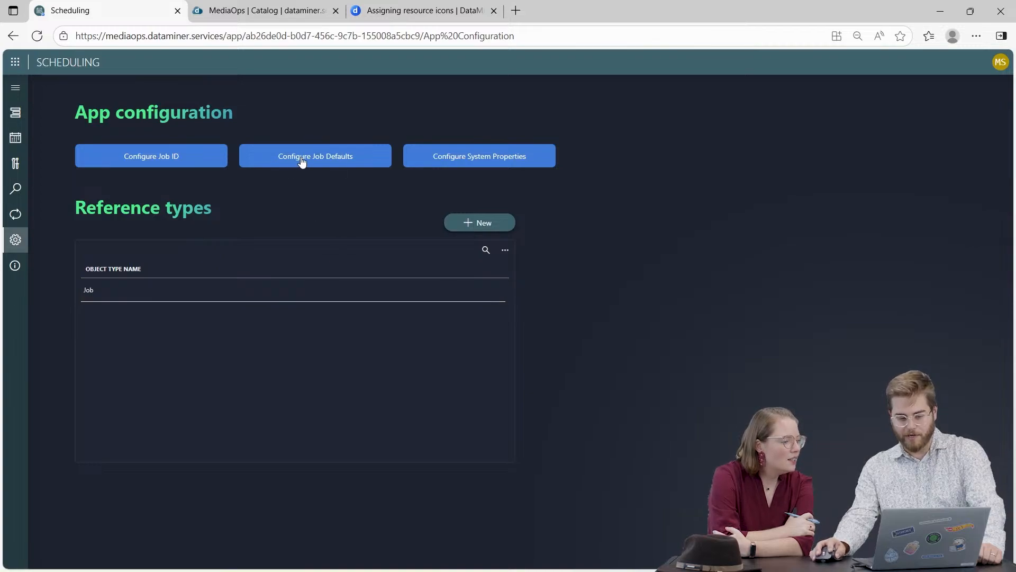
click(326, 159)
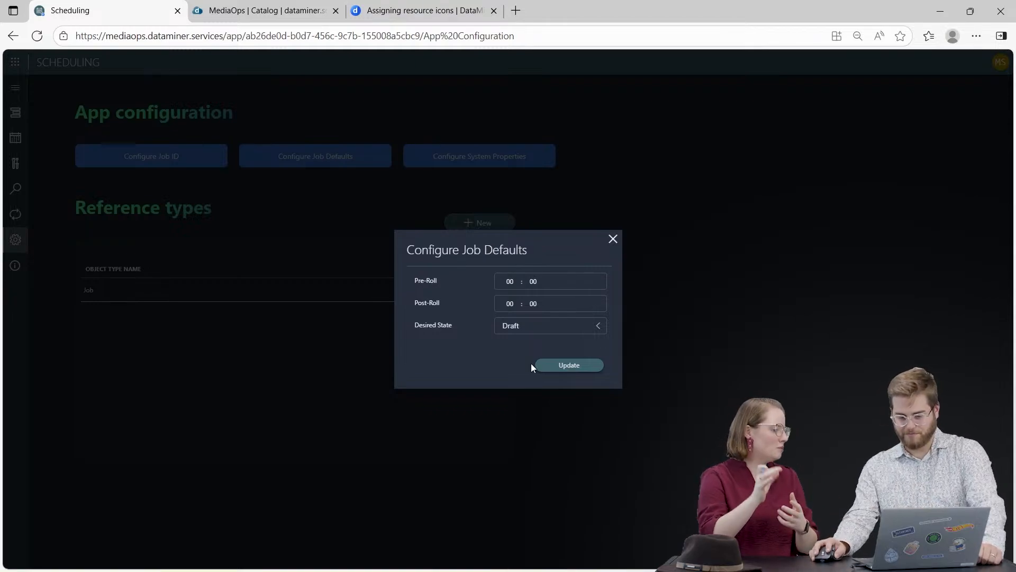
click(516, 327)
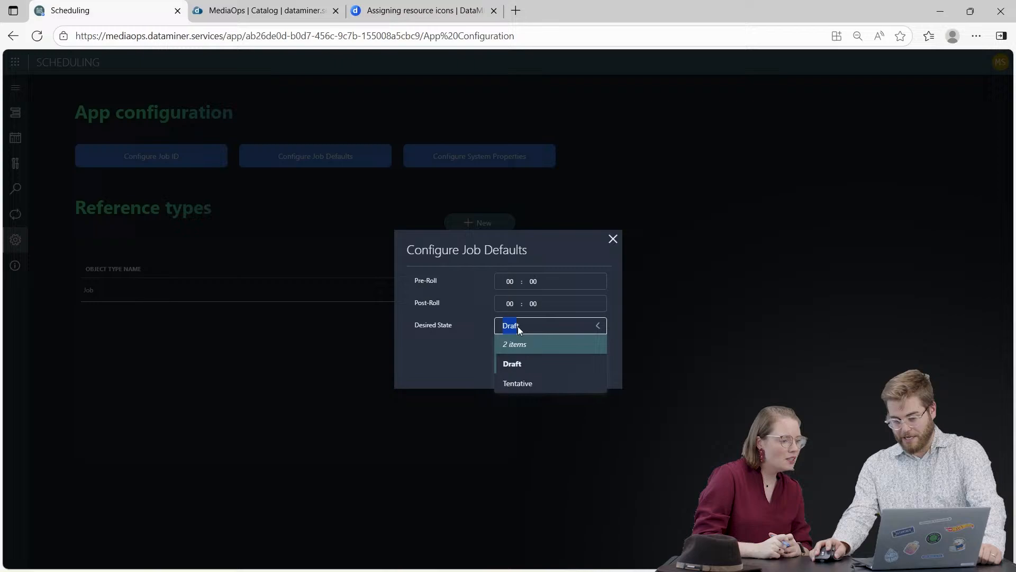
click(539, 385)
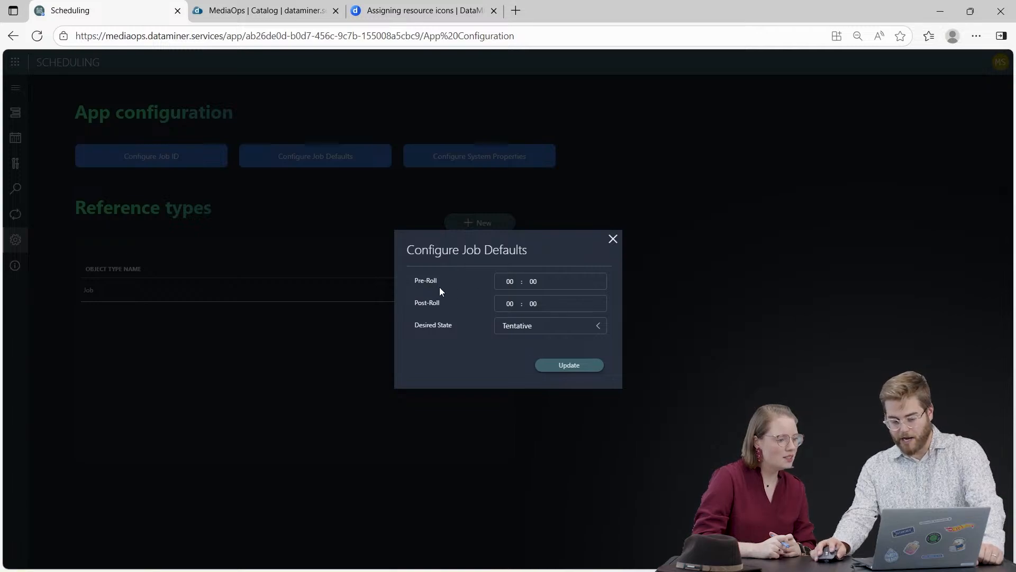
click(579, 372)
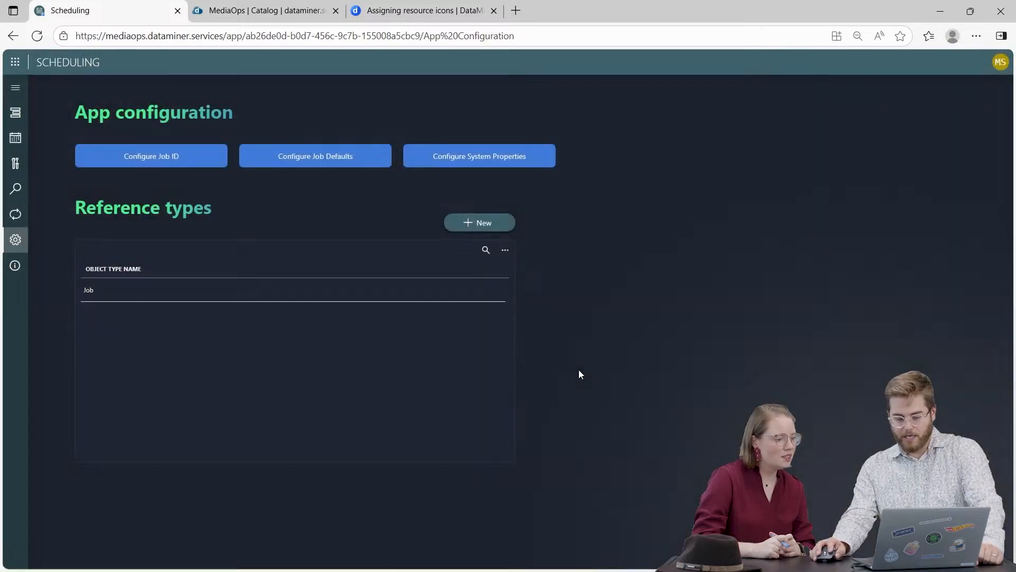
Create a job for MSA CAM01 from the MSA Camera pool, running on 23 Oct 2025 from 15:54 to 17:55.
click(15, 137)
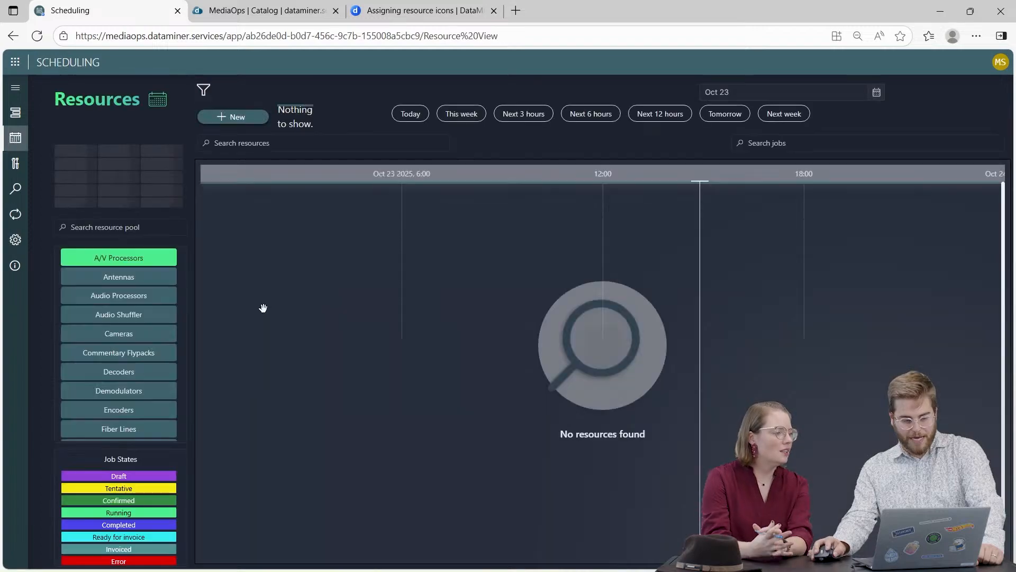
scroll(108, 363, down, 6)
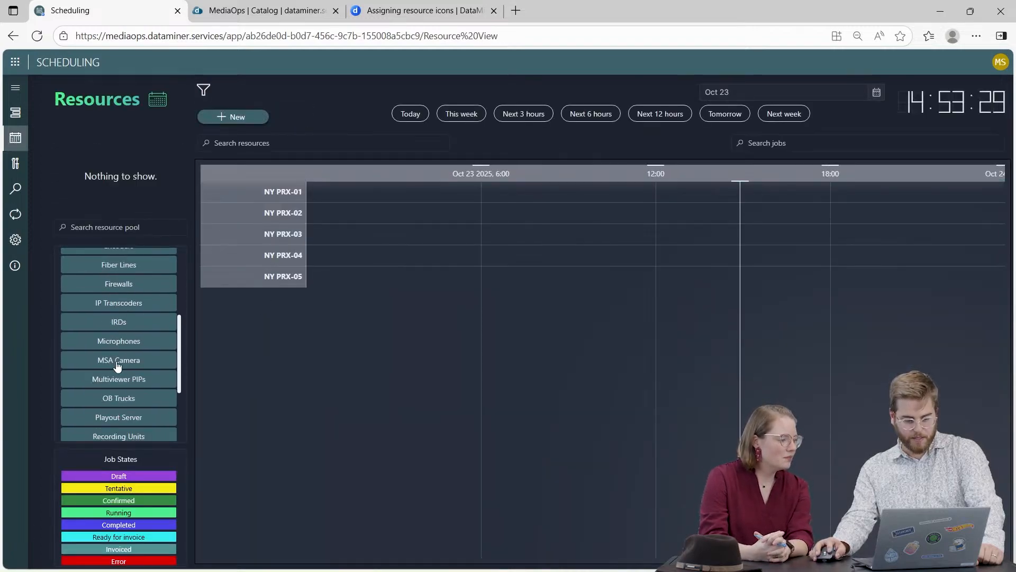
click(118, 361)
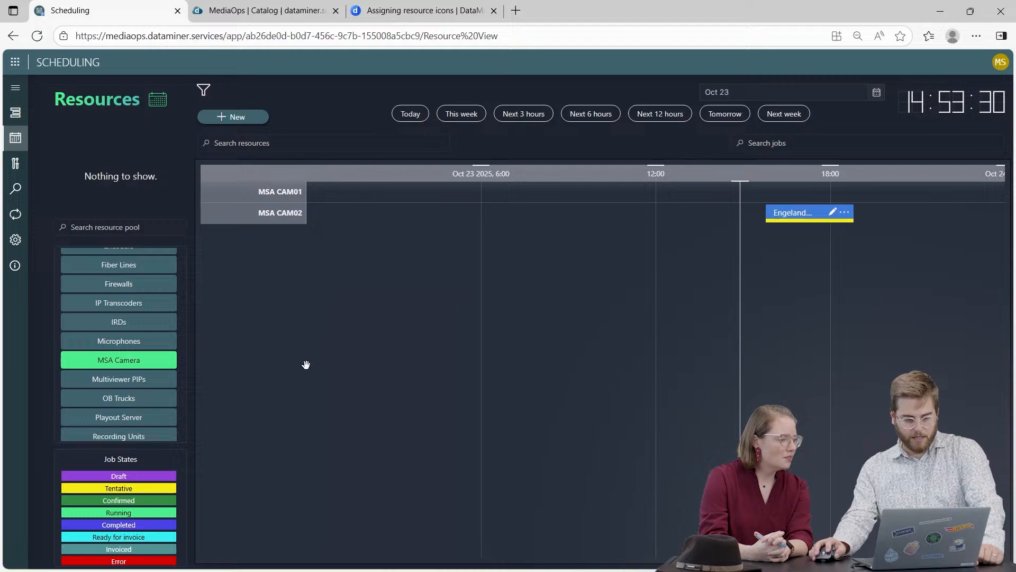
click(239, 117)
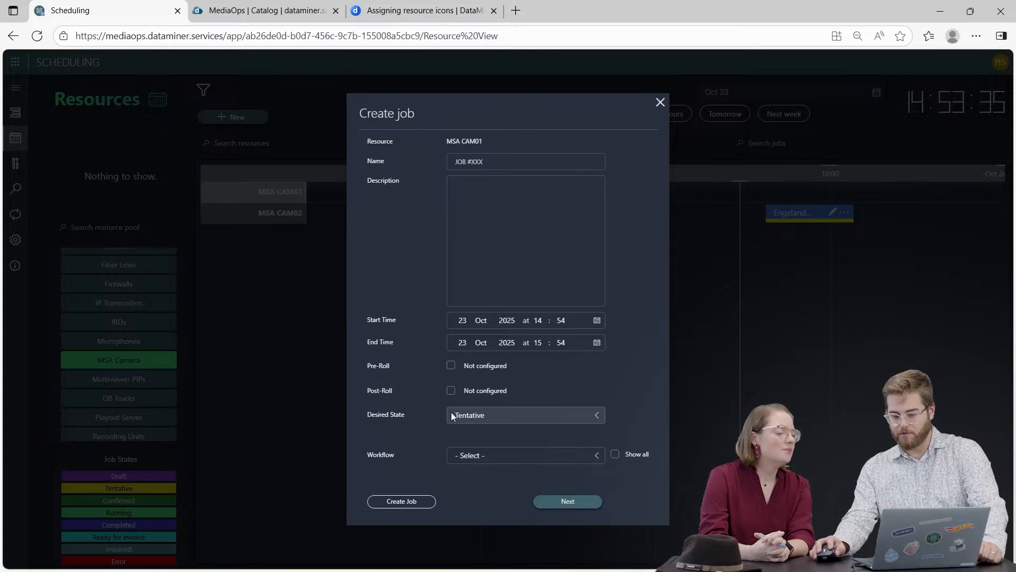
click(538, 320)
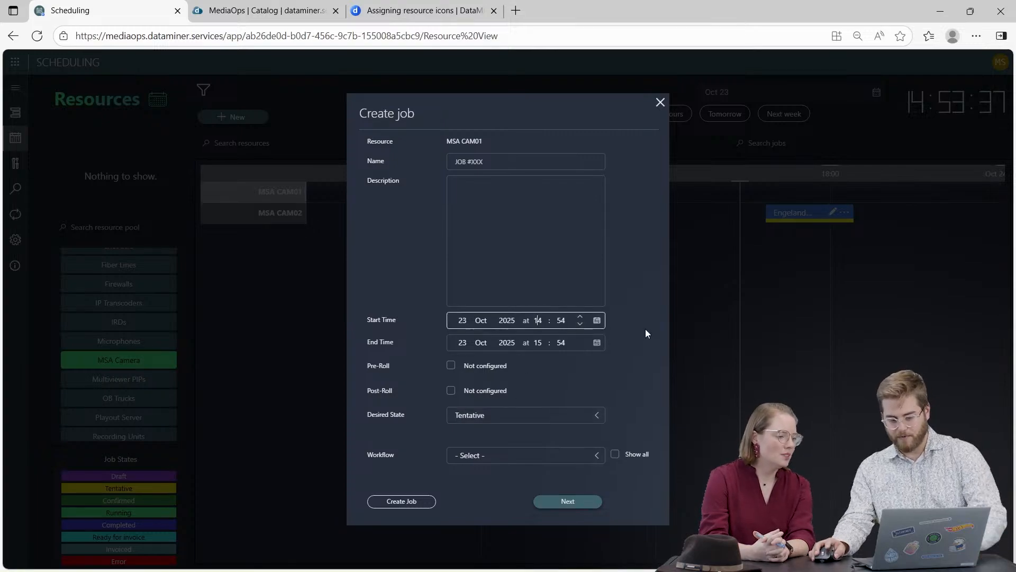
key(Up)
click(538, 343)
key(Up)
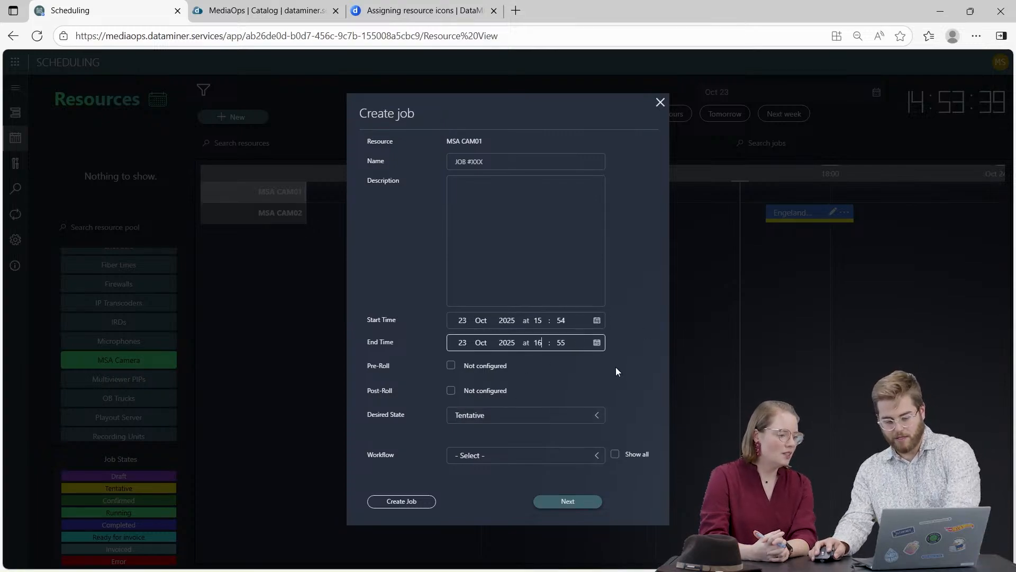
key(Up)
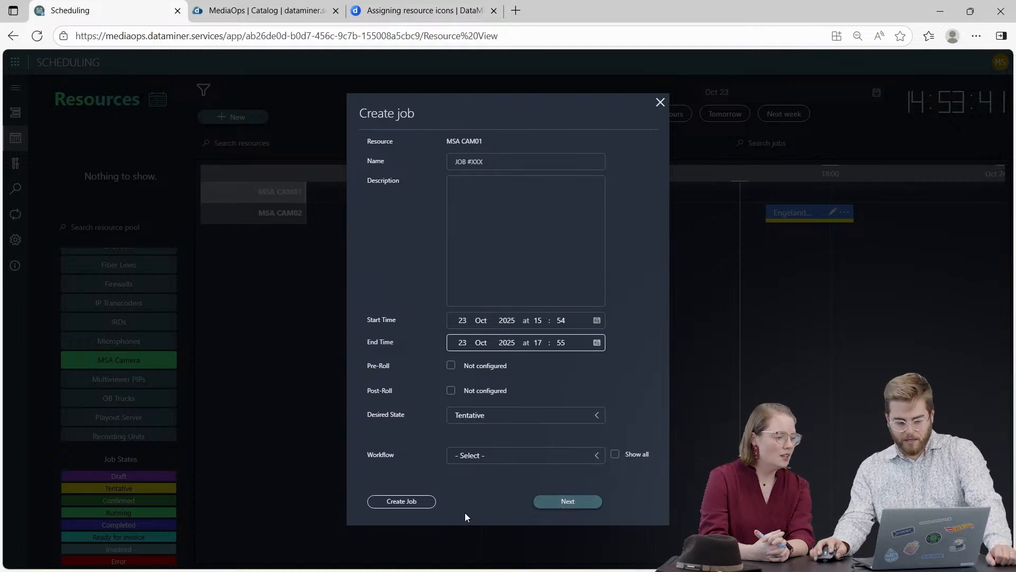
click(419, 502)
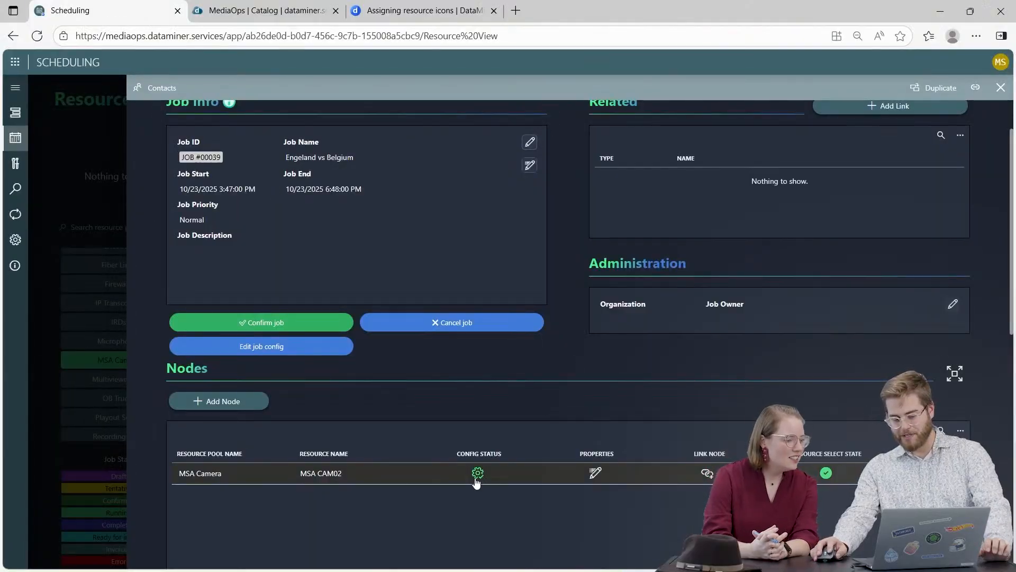
Open the capability configuration of the MSA CAM02 node in the Engeland vs Belgium job.
click(478, 474)
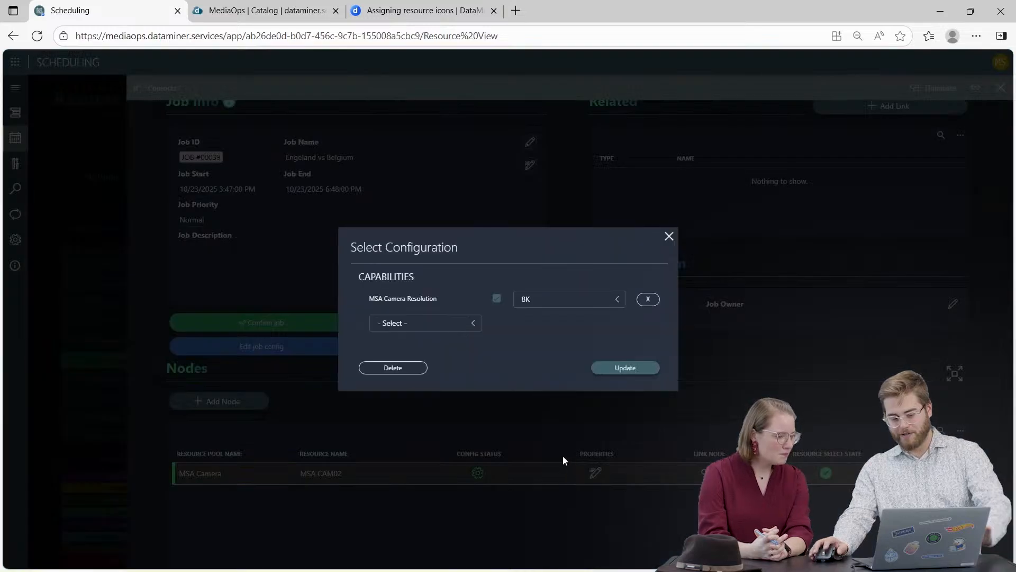